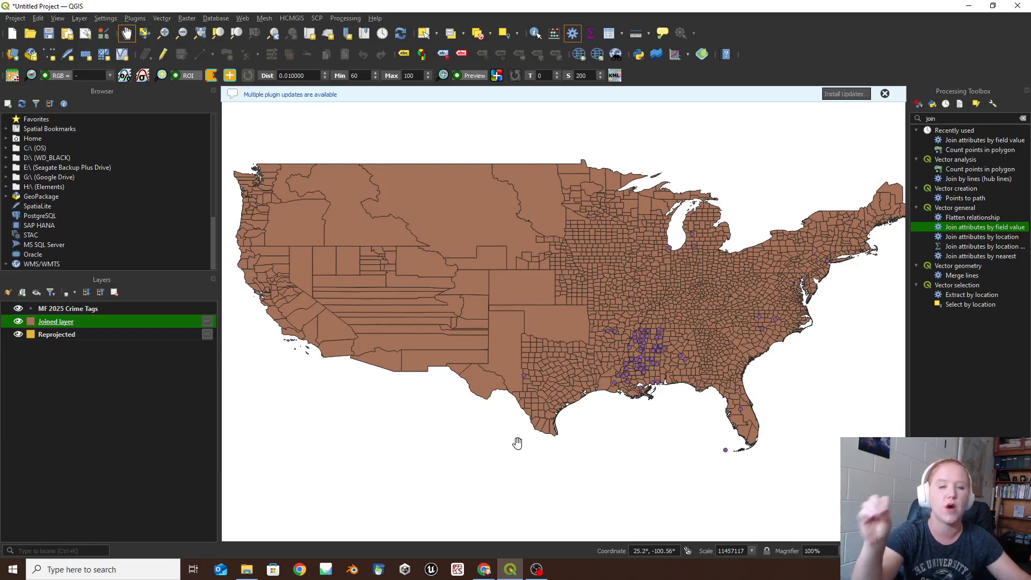
- Search the processing algorithms for "points to pol" and open Count points in polygon
scroll(698, 370, up, 5)
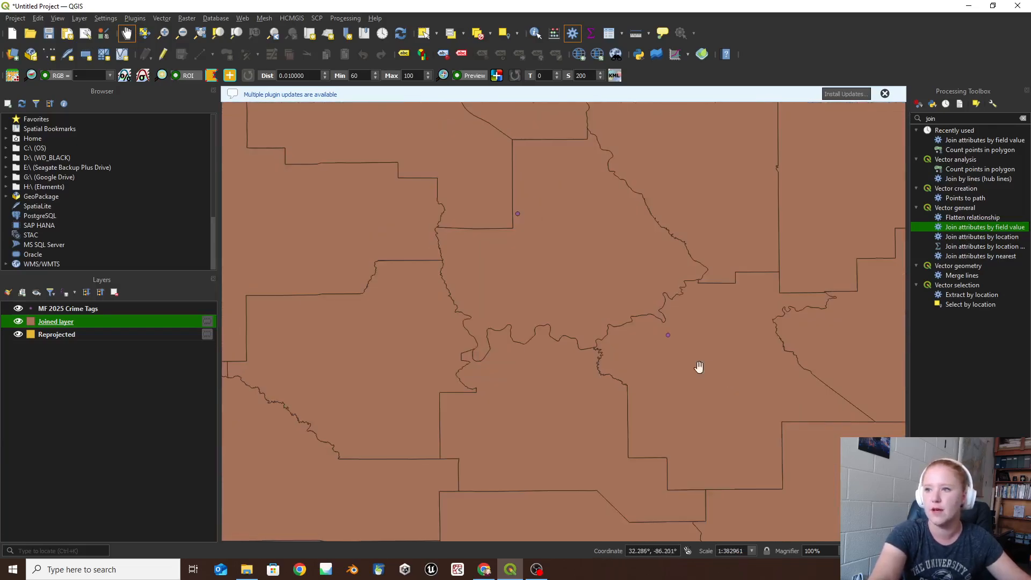
scroll(523, 270, down, 2)
drag(369, 311, 772, 312)
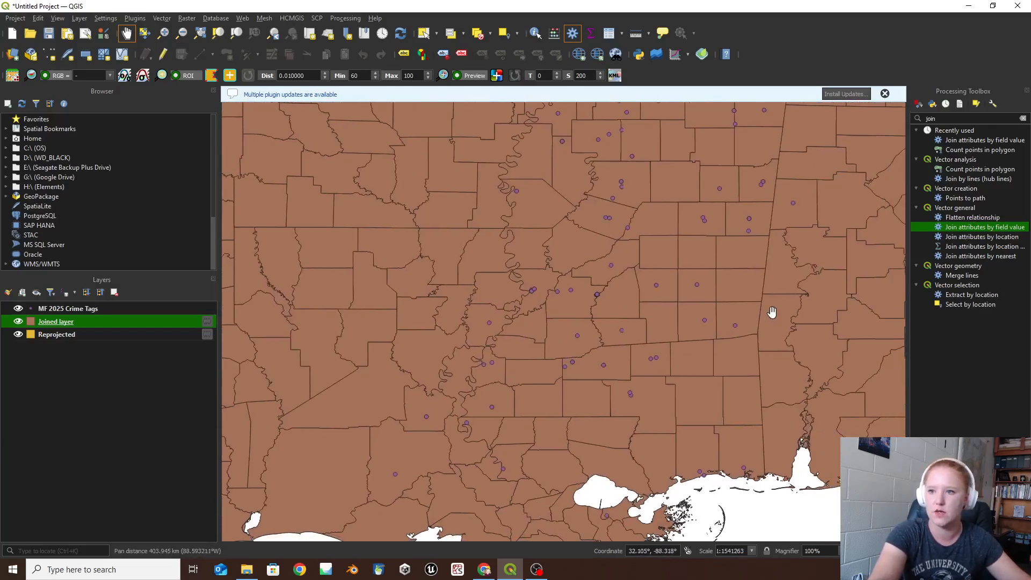
drag(654, 360, 643, 380)
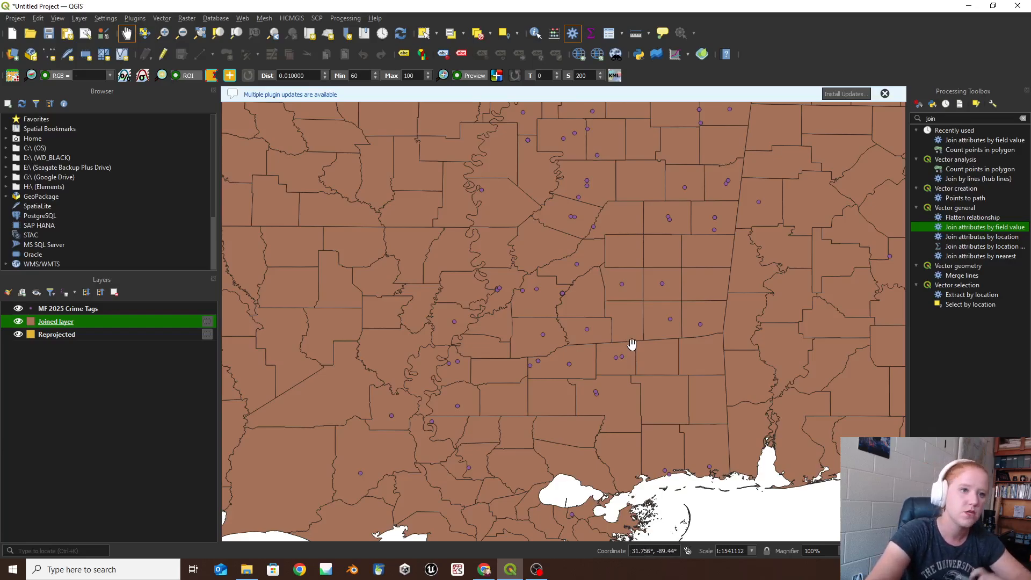
double_click(934, 119)
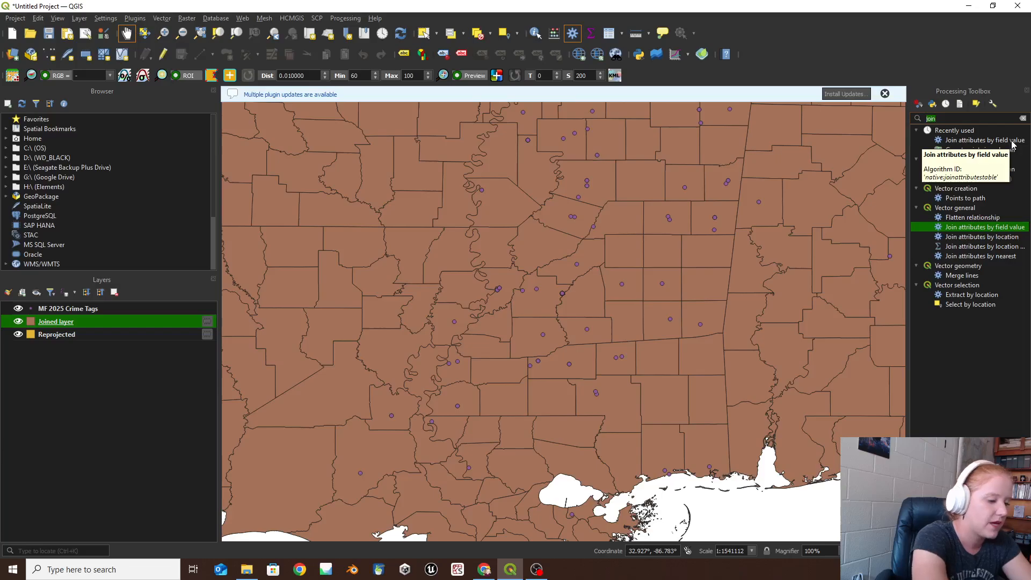
text(point)
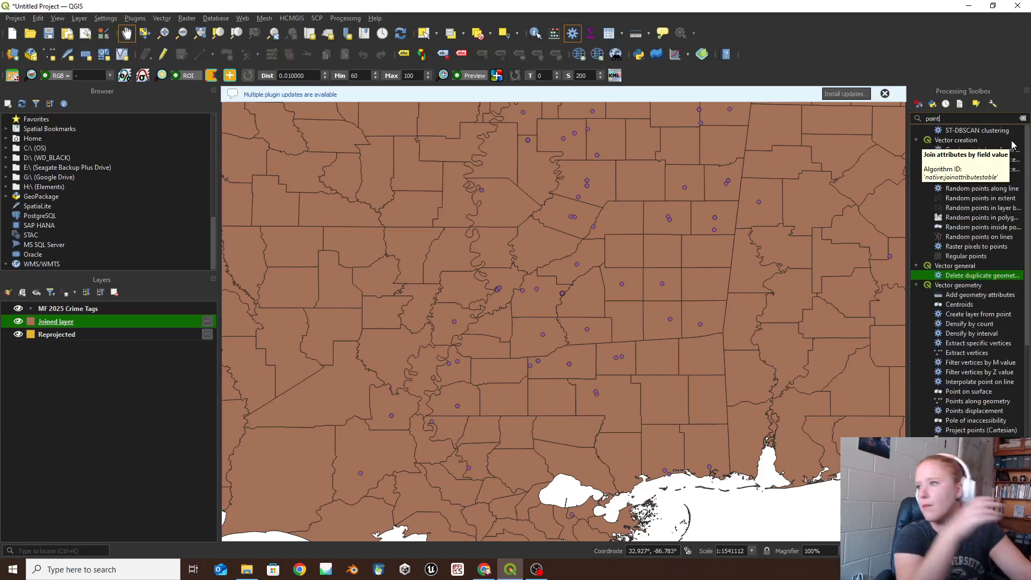
text(s t)
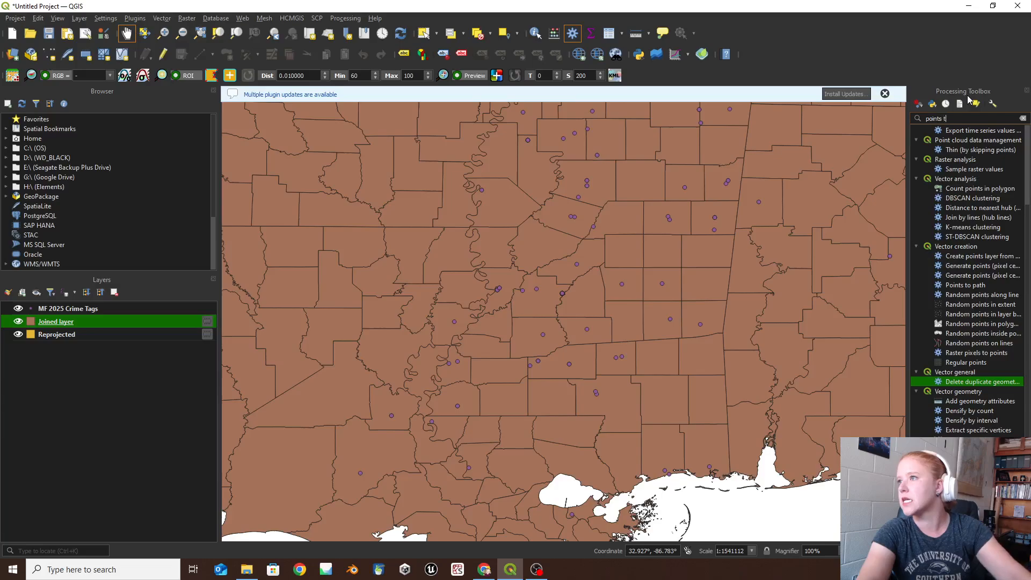
text(o )
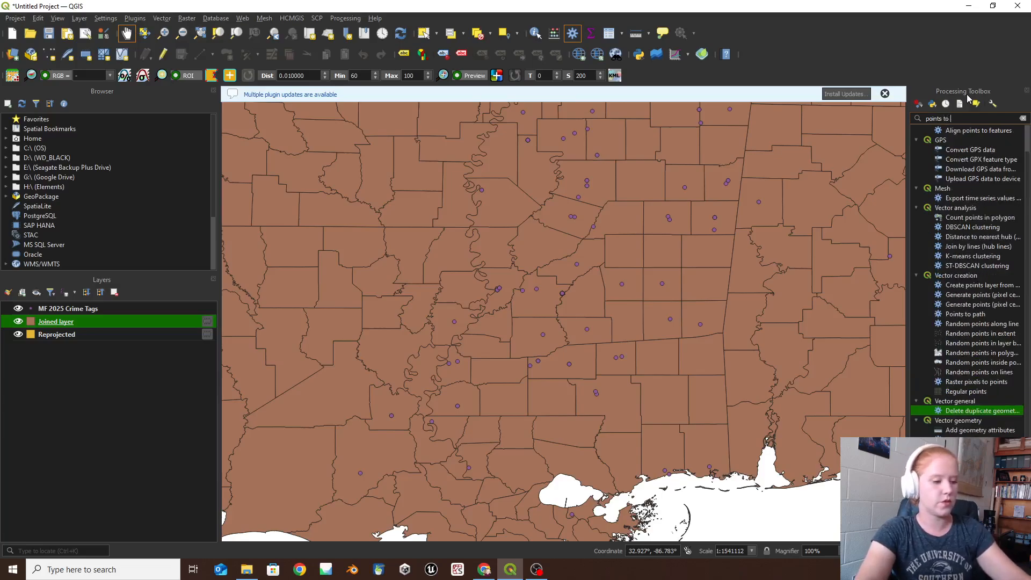
text(pol)
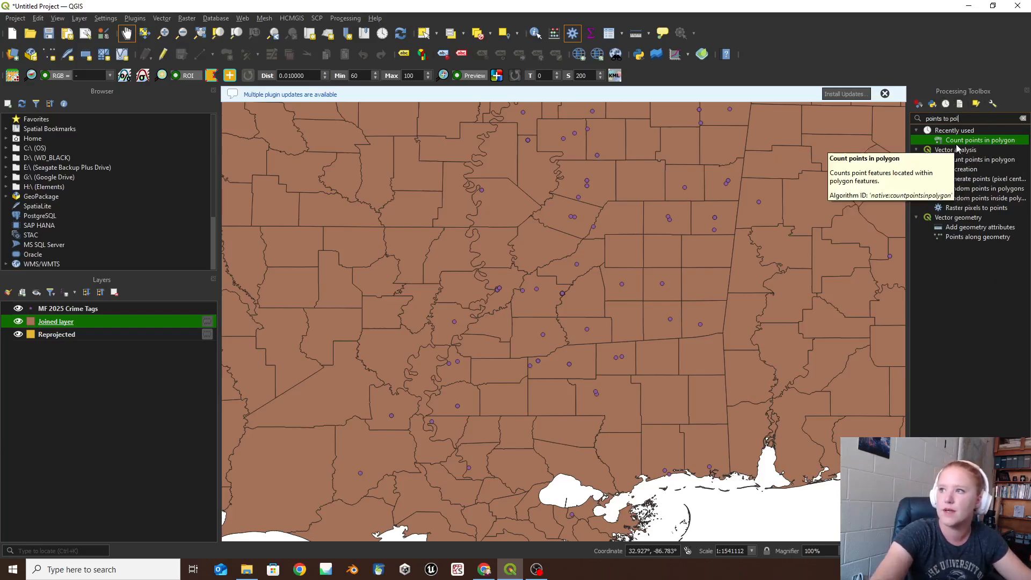
double_click(996, 159)
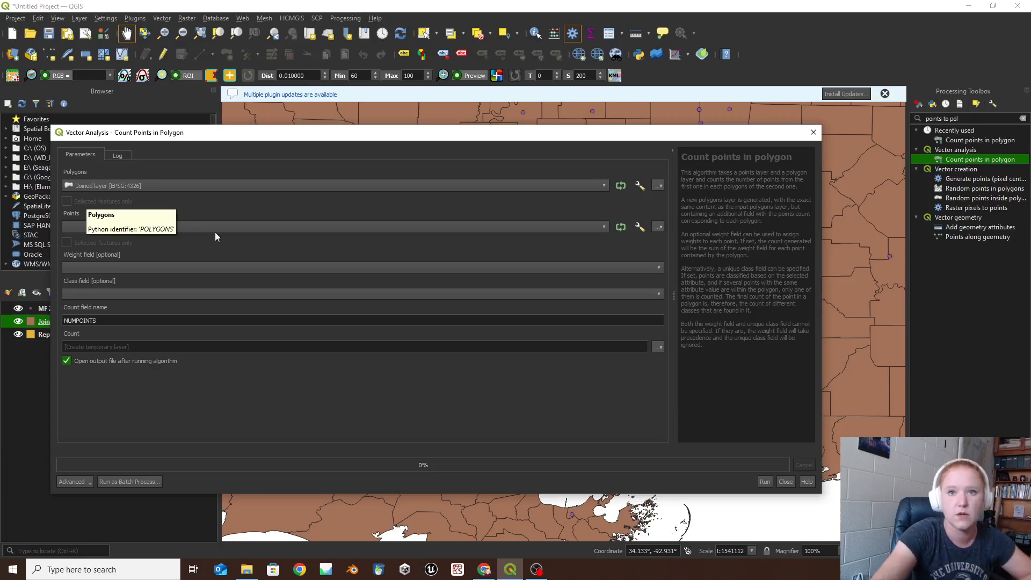
- Set MF 2025 Crime Tags as the points layer to count and name the count field CRIME_TAGS
scroll(295, 227, down, 1)
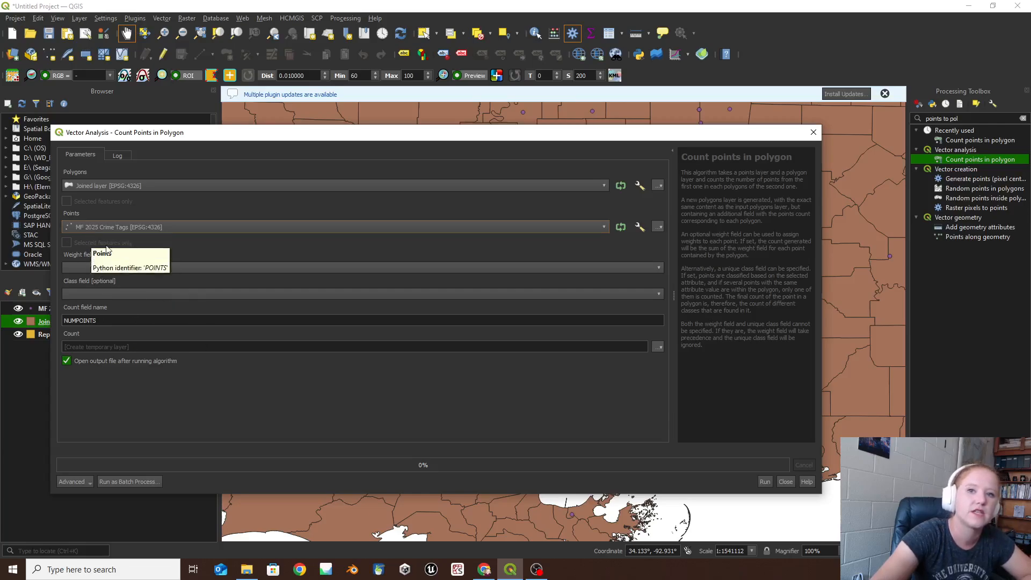
click(90, 293)
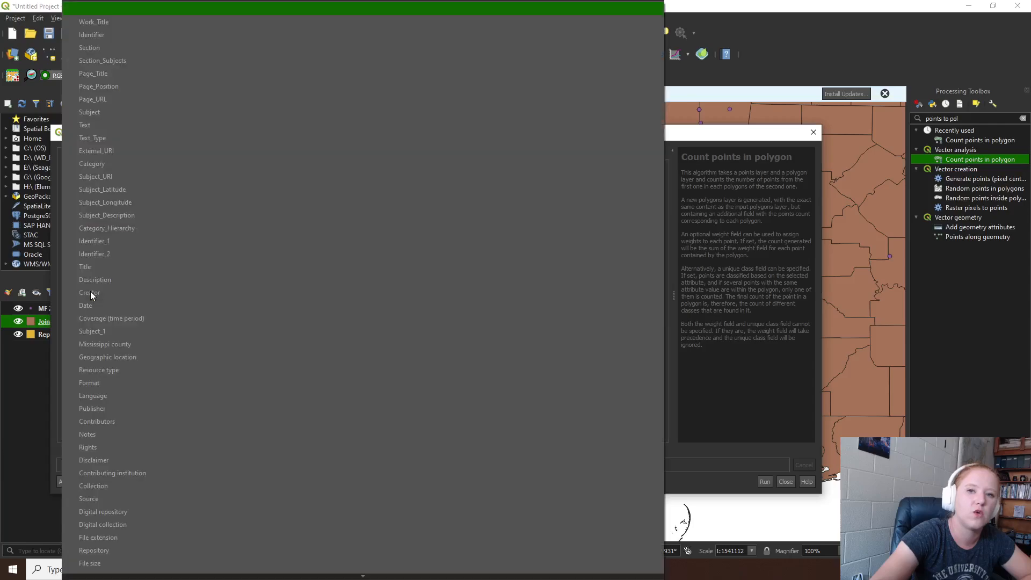
click(832, 301)
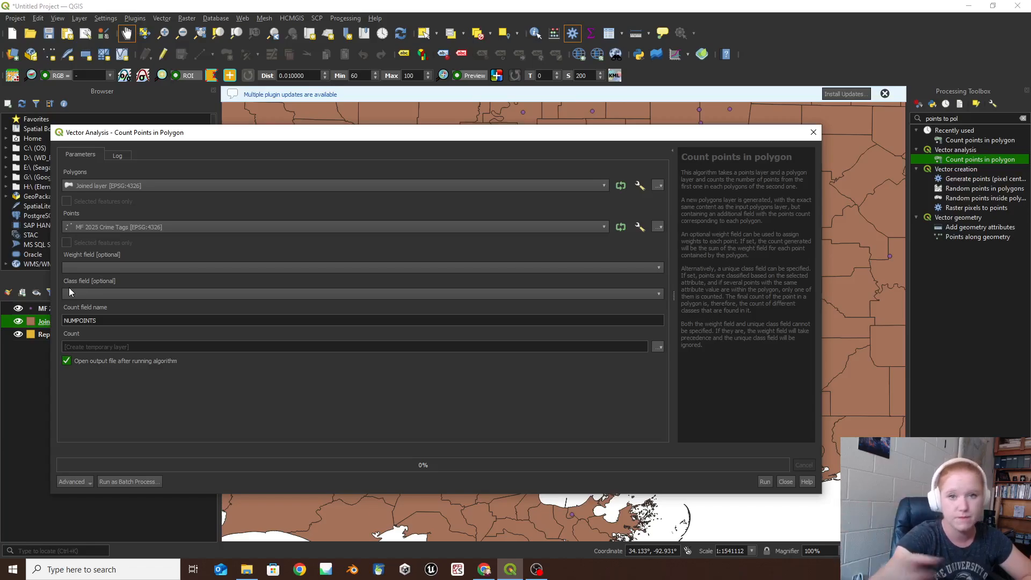
click(128, 321)
double_click(96, 321)
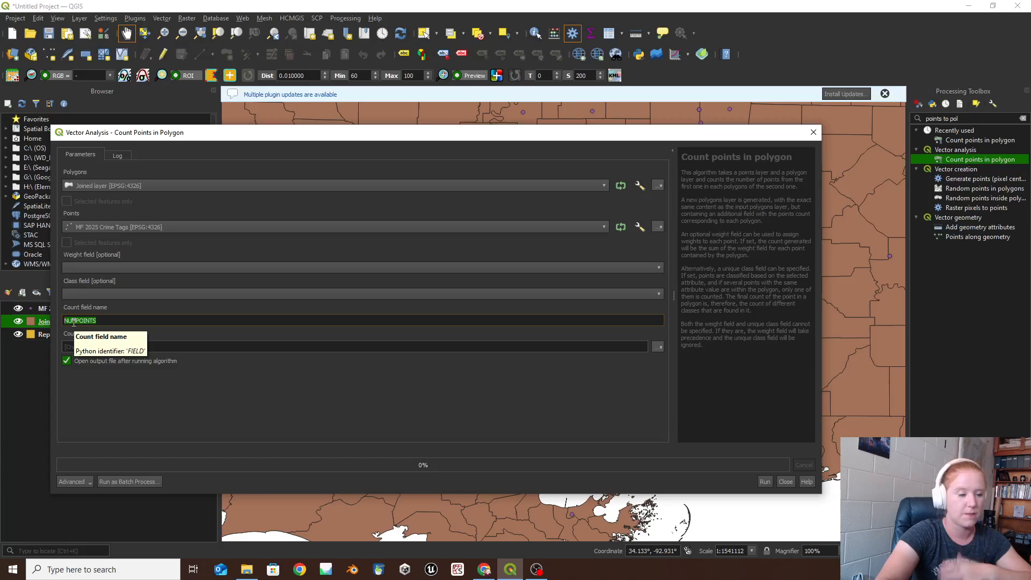
text(CRIM)
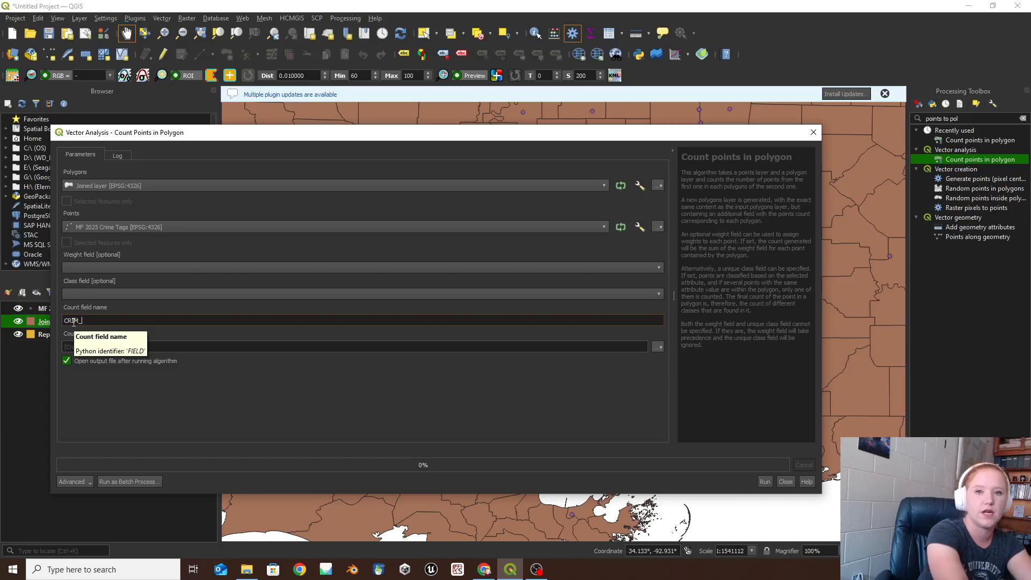
text(E_TAGS)
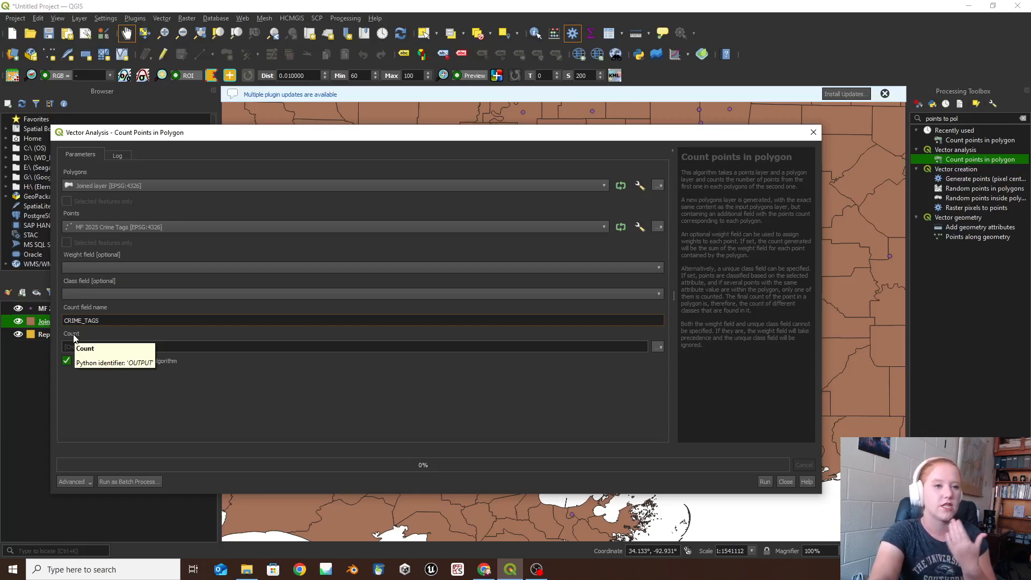
- Choose to save the count output to a file in Google Drive (G:), folder My Drive/USM/Mapping Freedom 2025
click(659, 348)
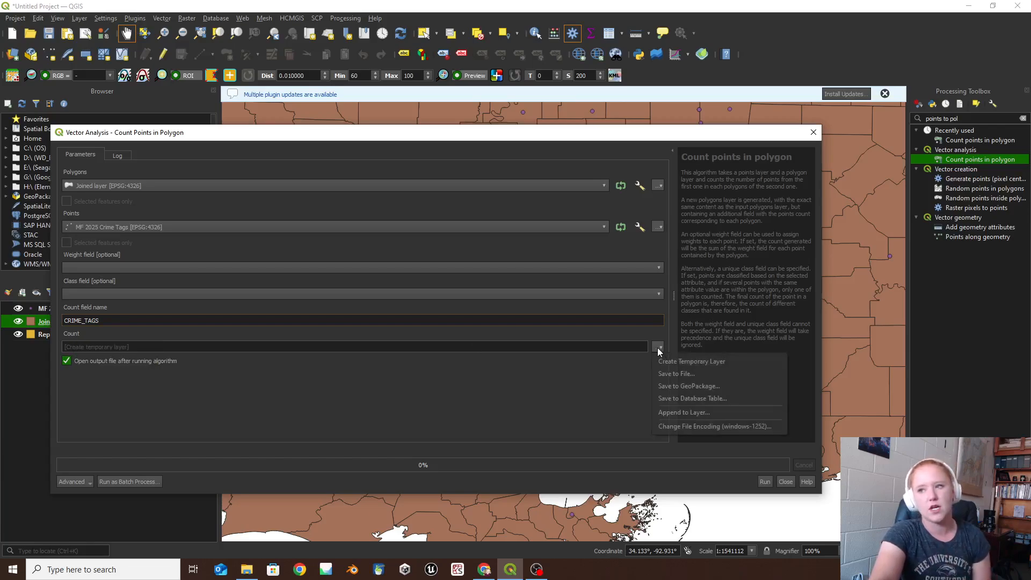
click(695, 373)
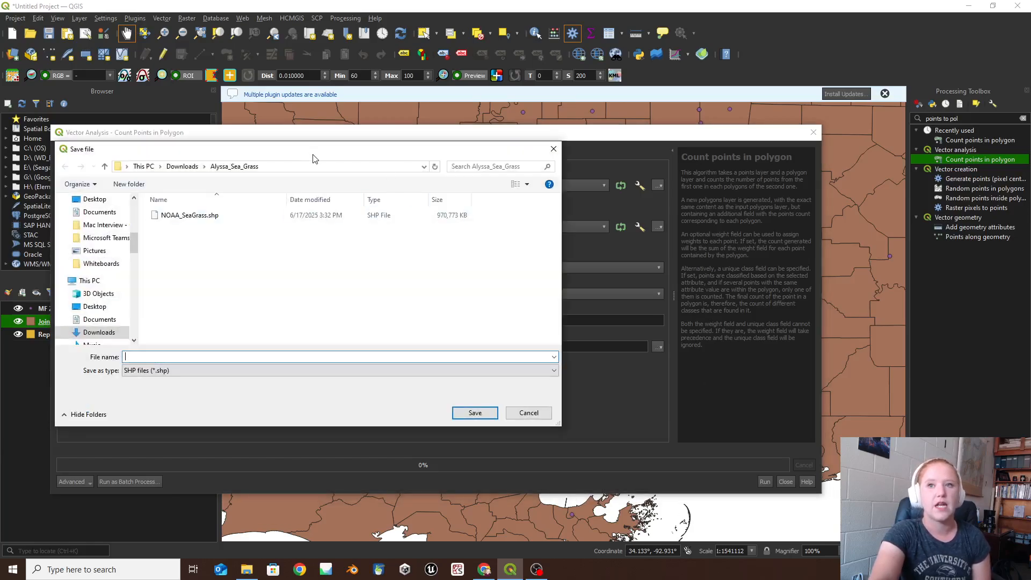
drag(316, 147, 584, 151)
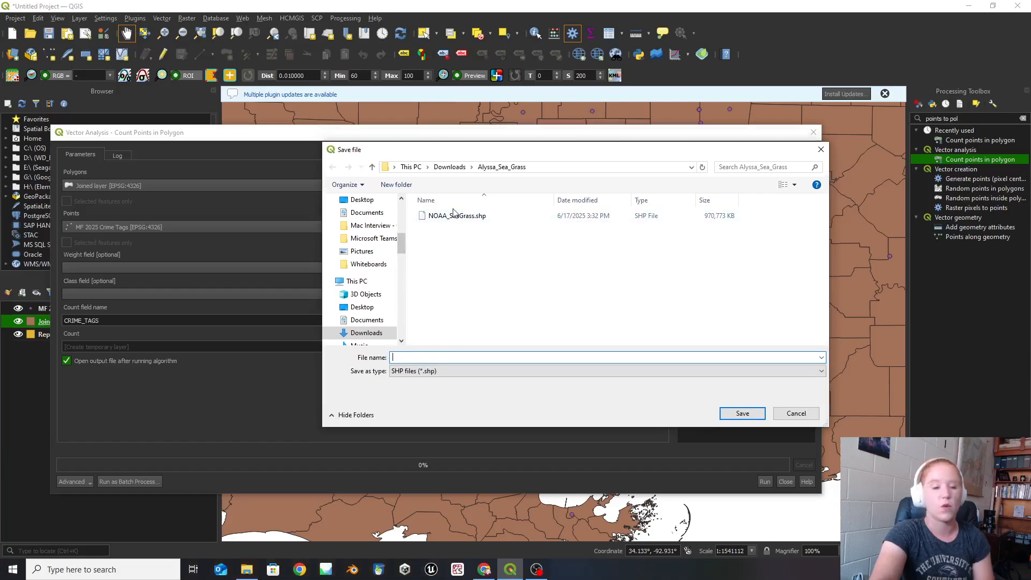
scroll(370, 282, down, 5)
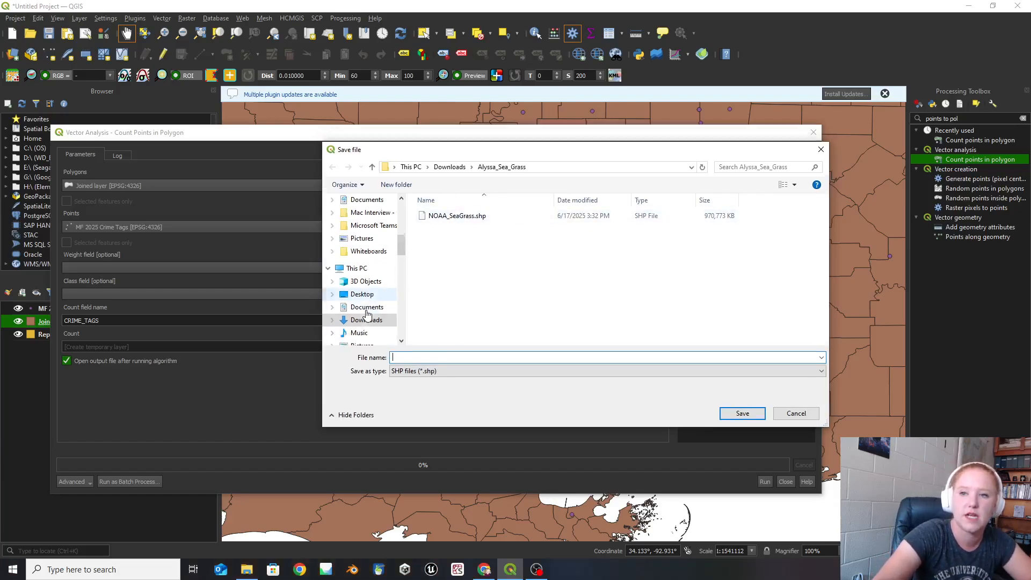
click(370, 279)
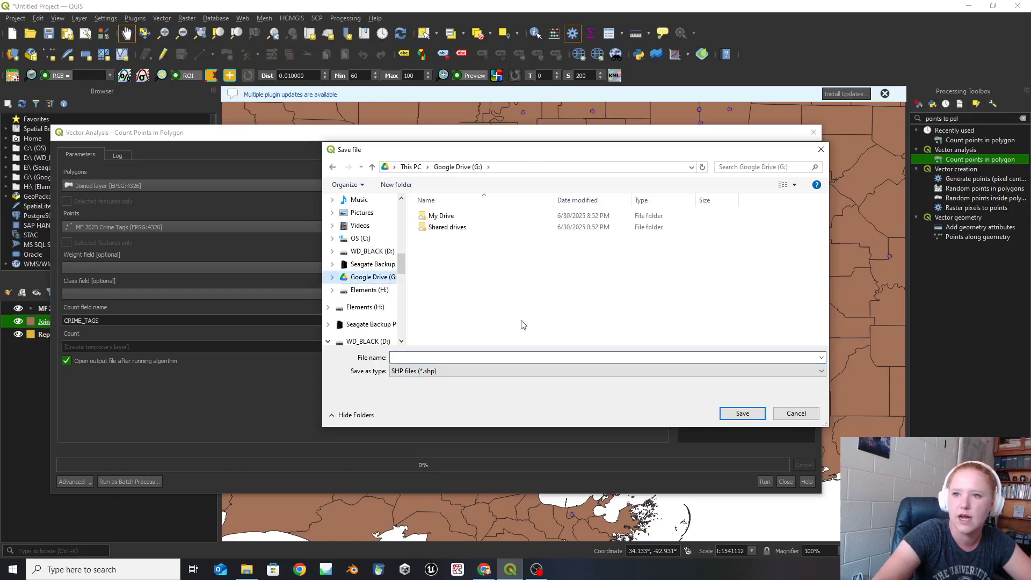
double_click(436, 215)
scroll(461, 300, down, 4)
scroll(461, 299, down, 3)
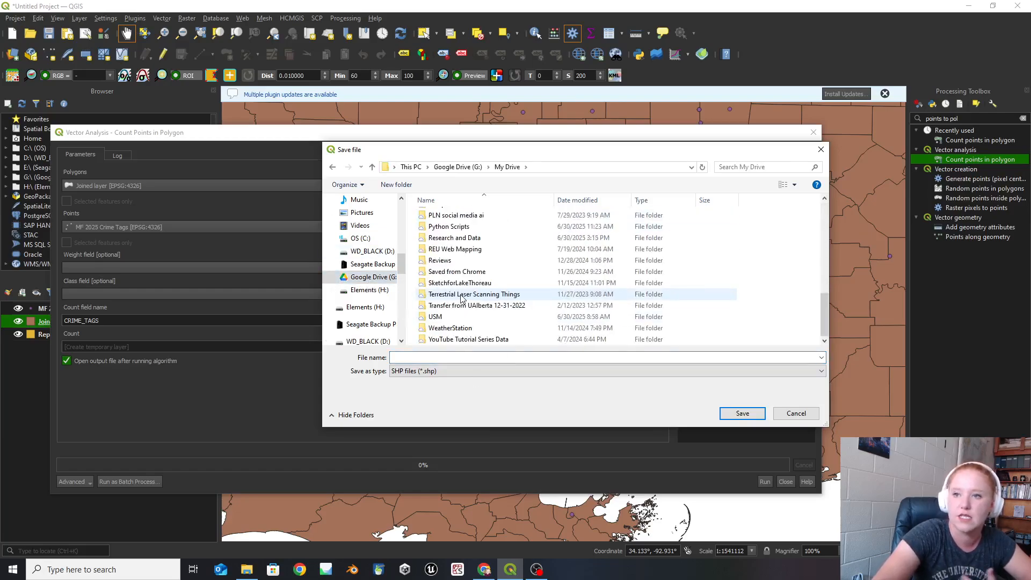
double_click(436, 316)
scroll(449, 319, down, 1)
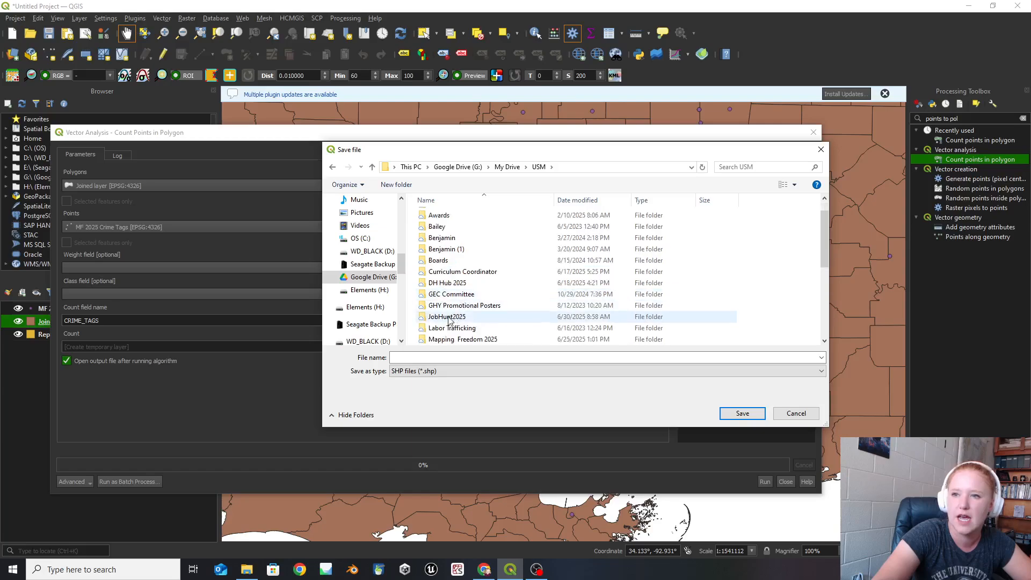
scroll(449, 319, down, 3)
double_click(451, 238)
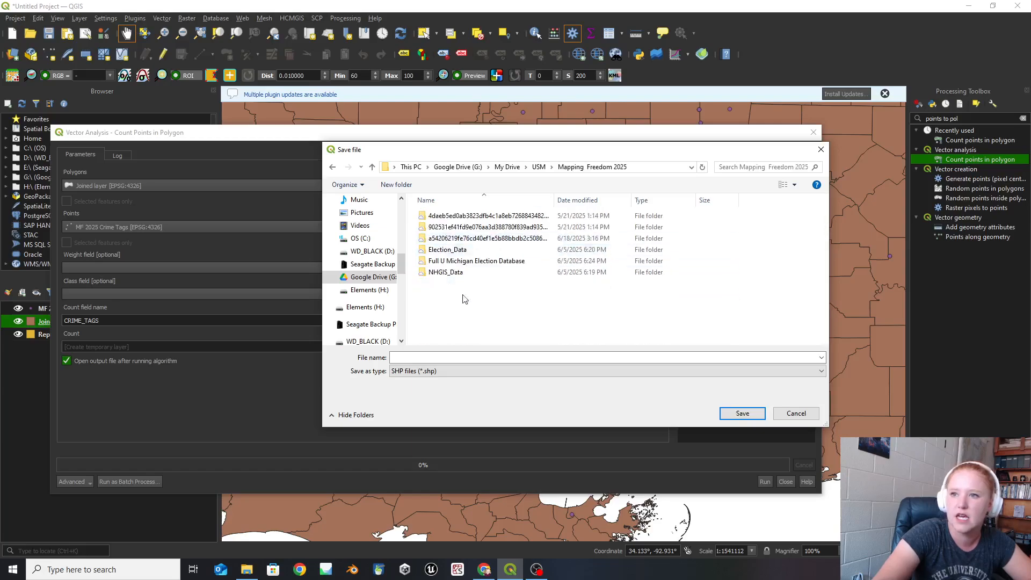
- Name the output shapefile Count_of_Crime_Tags_by_County and save it as the count destination
click(434, 360)
text(Rime)
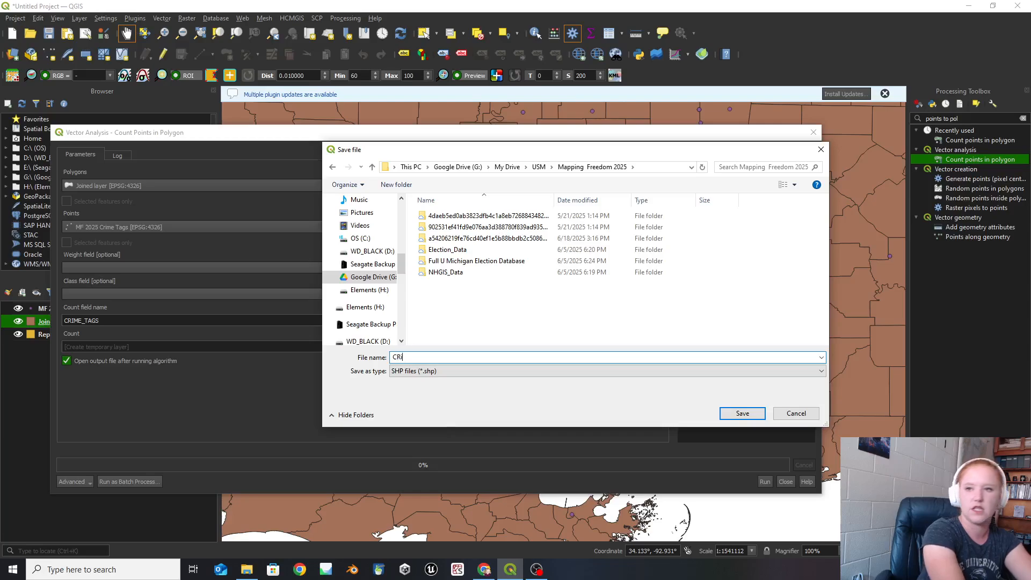
key(BackSpace)
key(BackSpace)
key(BackSpace)
key(BackSpace)
key(BackSpace)
text(Co)
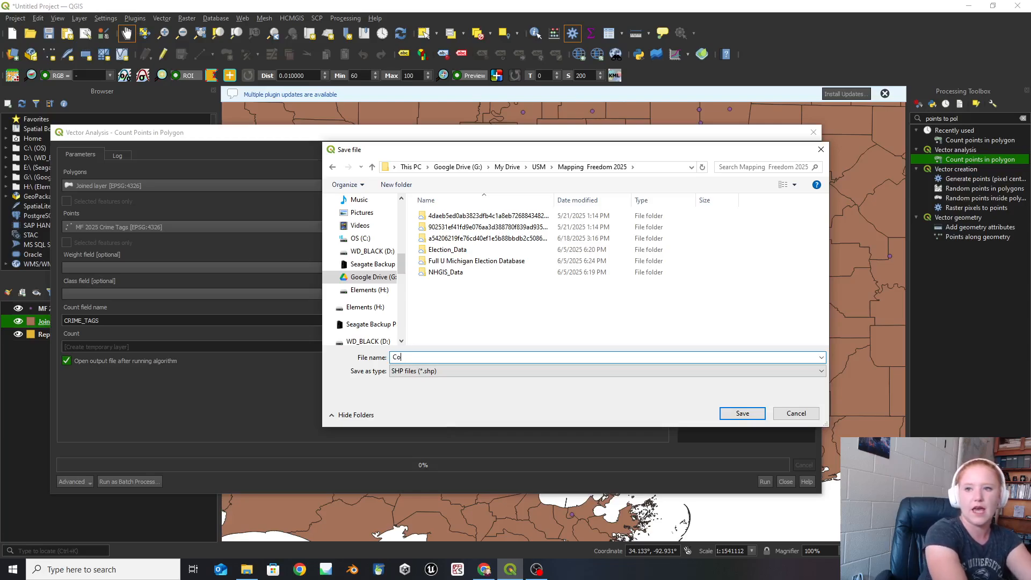
text(unt_of)
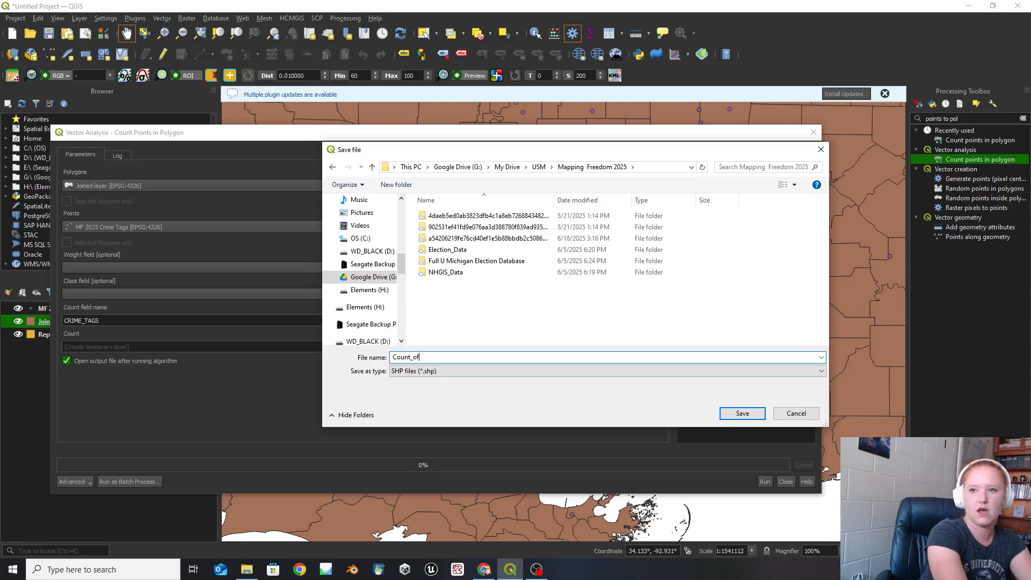
text()CRime)
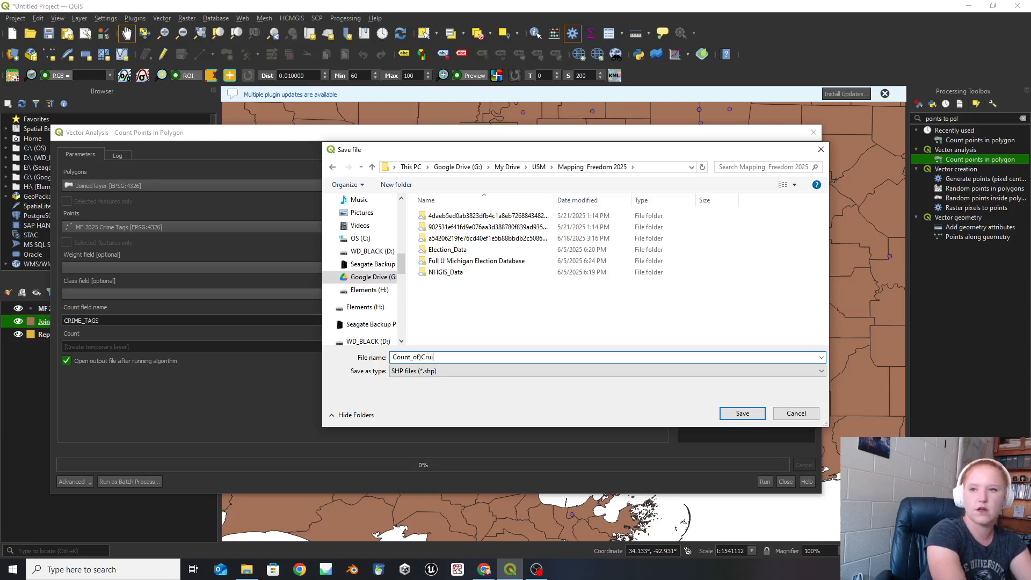
key(BackSpace)
key(BackSpace)
key(BackSpace)
key(BackSpace)
key(BackSpace)
key(BackSpace)
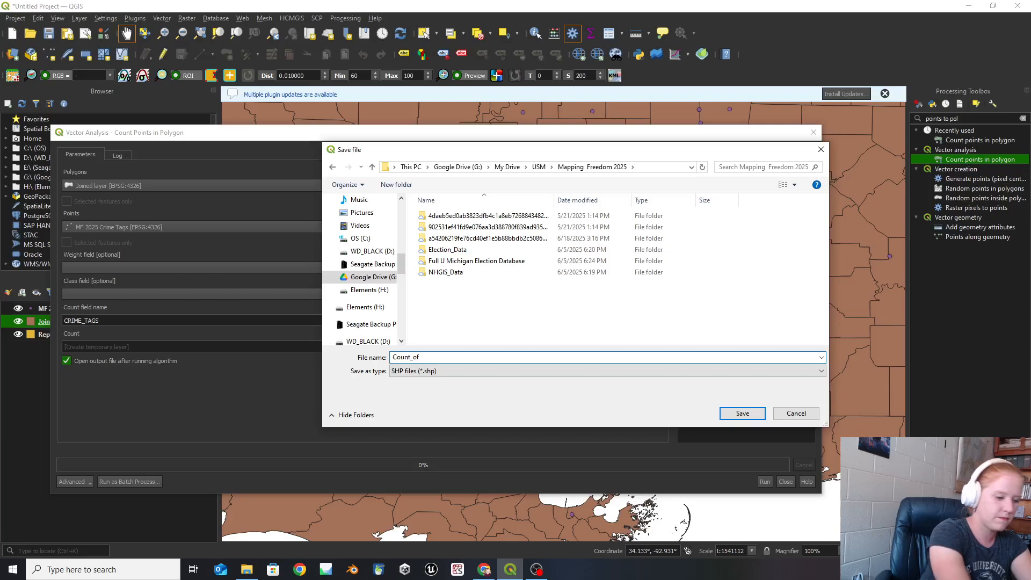
text(_Crime_Ta)
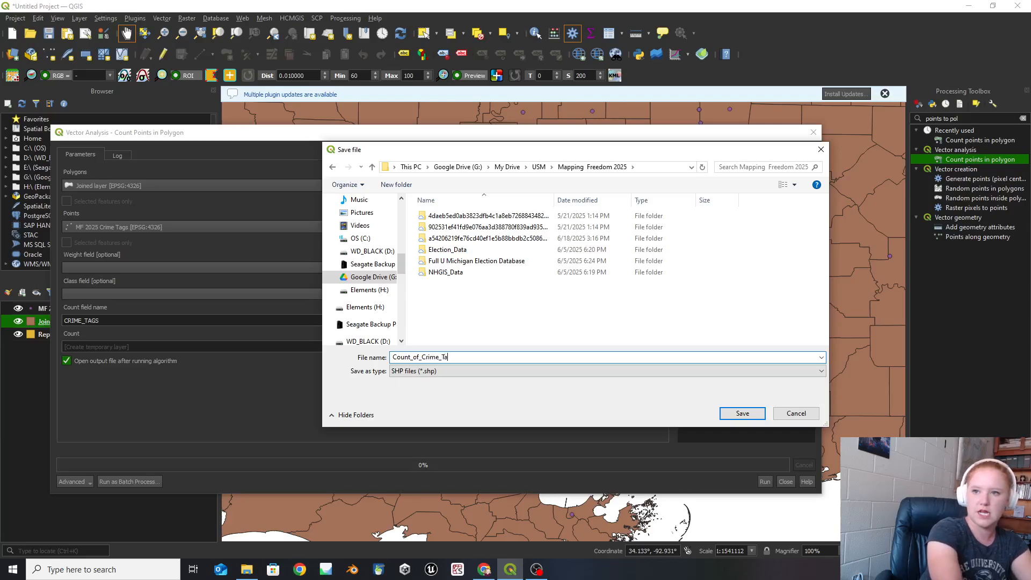
text(ge_by_C)
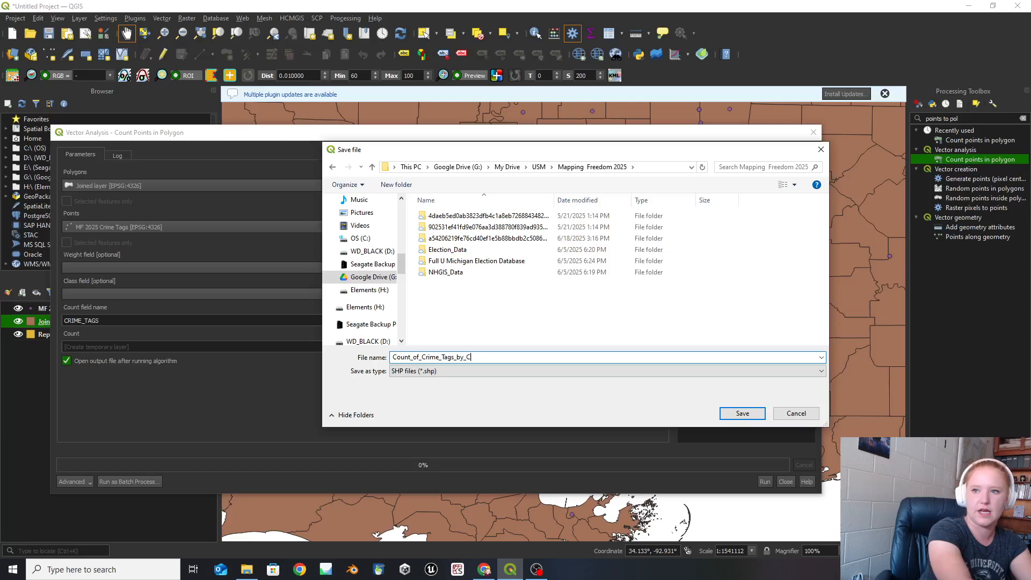
text(ounty)
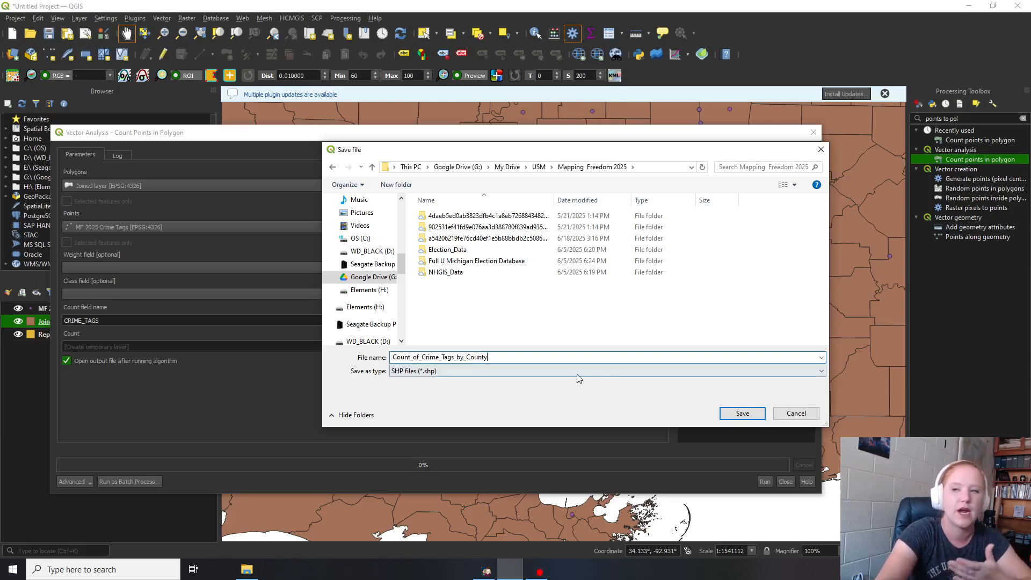
click(726, 413)
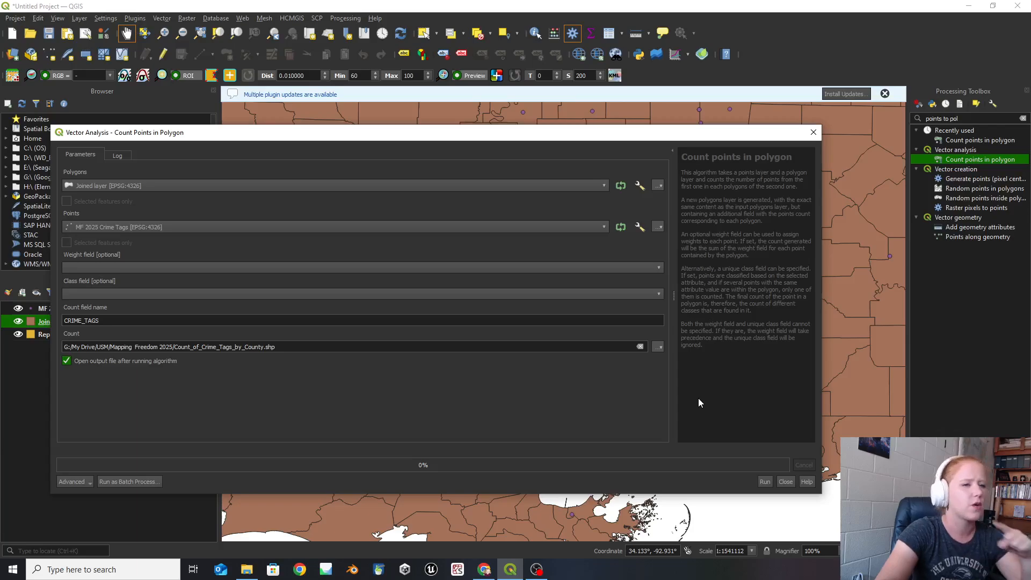
- Run Count points in polygon with the configured parameters and close its dialog
click(765, 481)
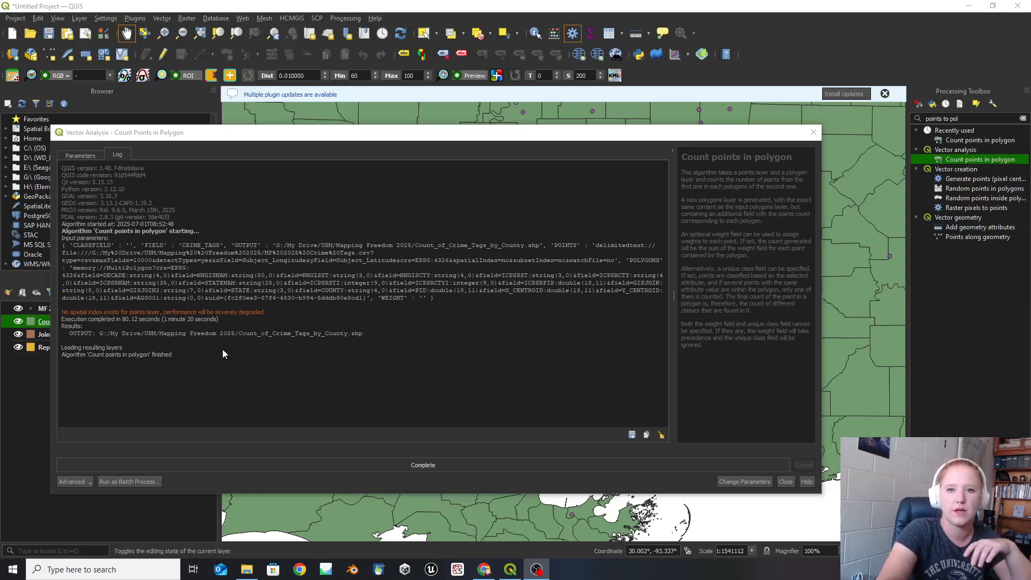
click(814, 132)
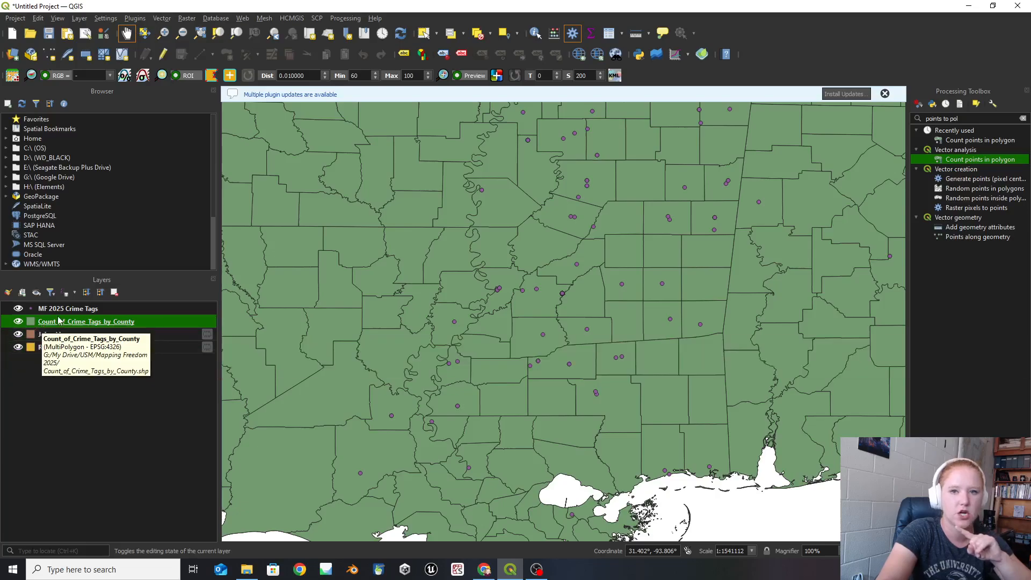
- Open the attribute table of Count_of_Crime_Tags_by_County and sort the CRIME_TAGS column in descending order
right_click(103, 323)
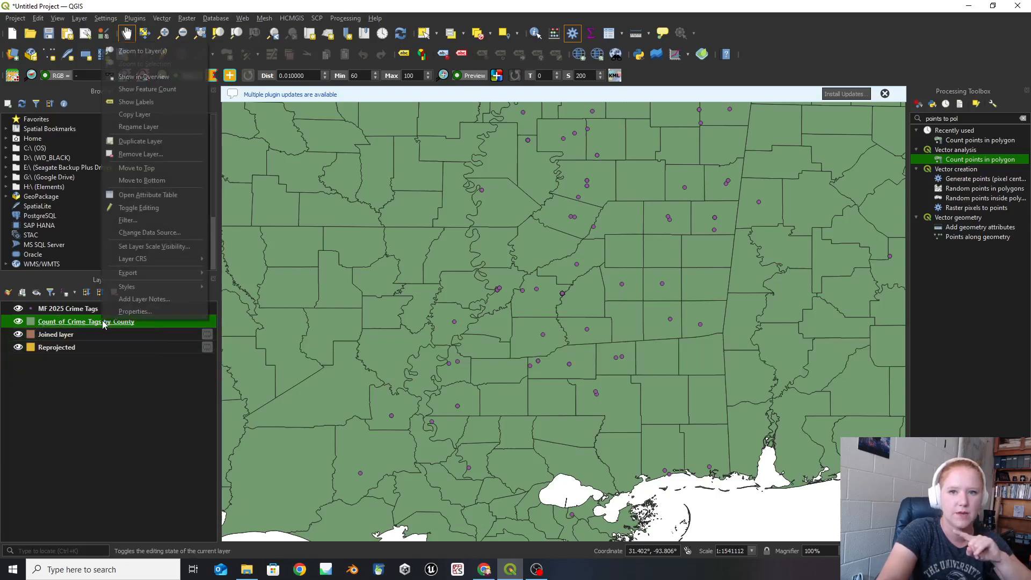
click(146, 196)
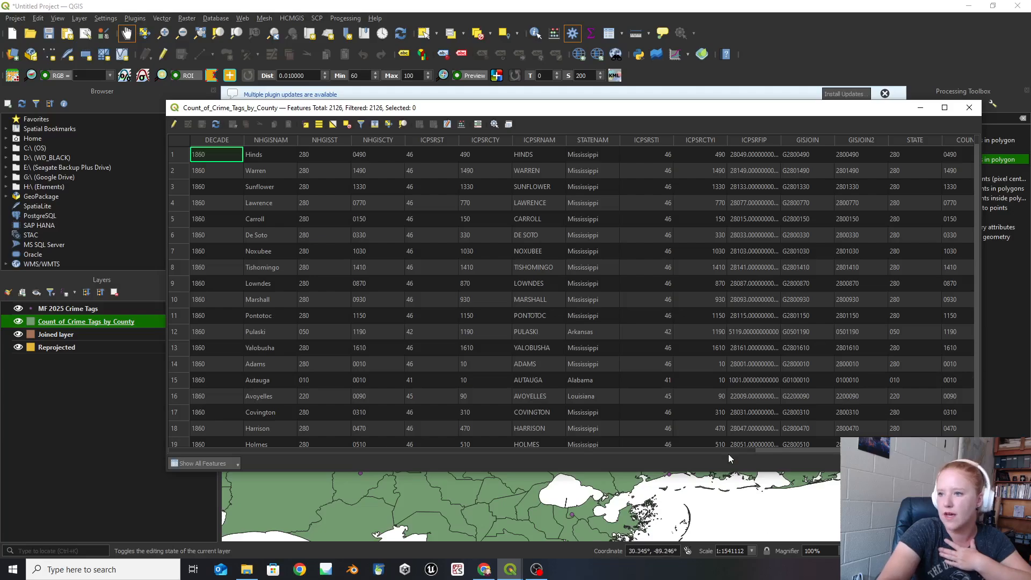
drag(740, 456, 859, 456)
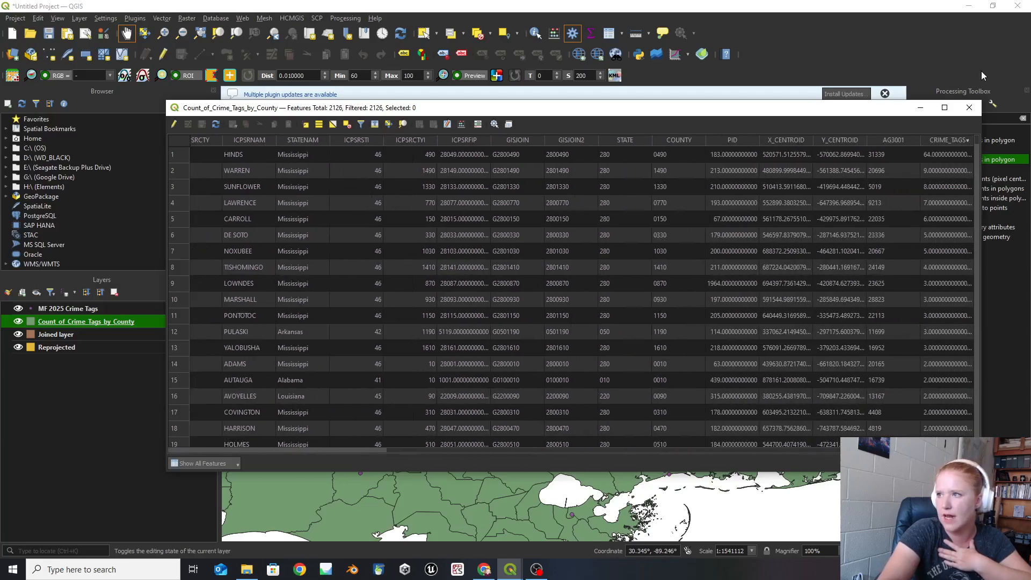
click(939, 141)
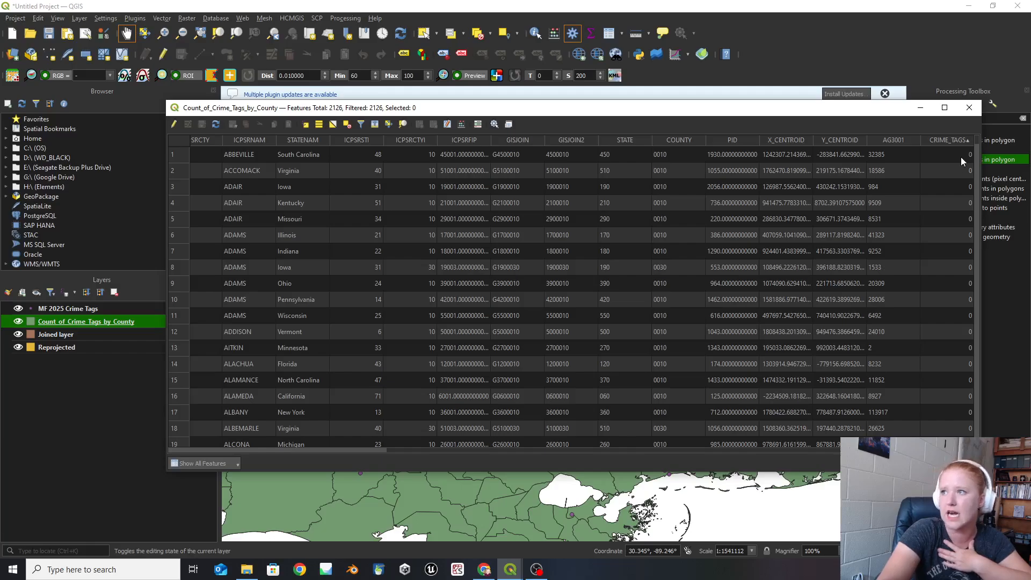
scroll(961, 157, down, 3)
scroll(961, 157, up, 3)
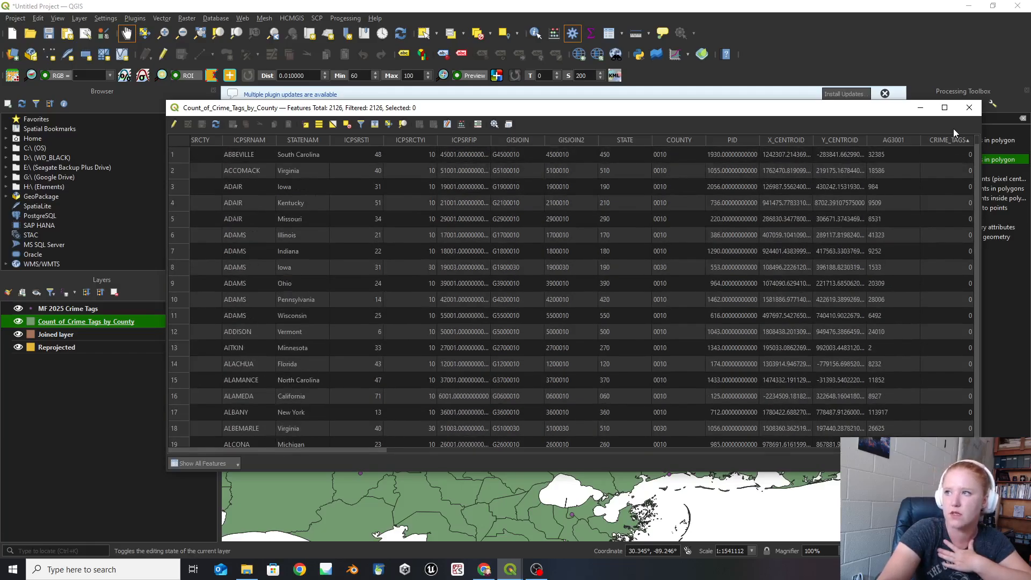
click(954, 140)
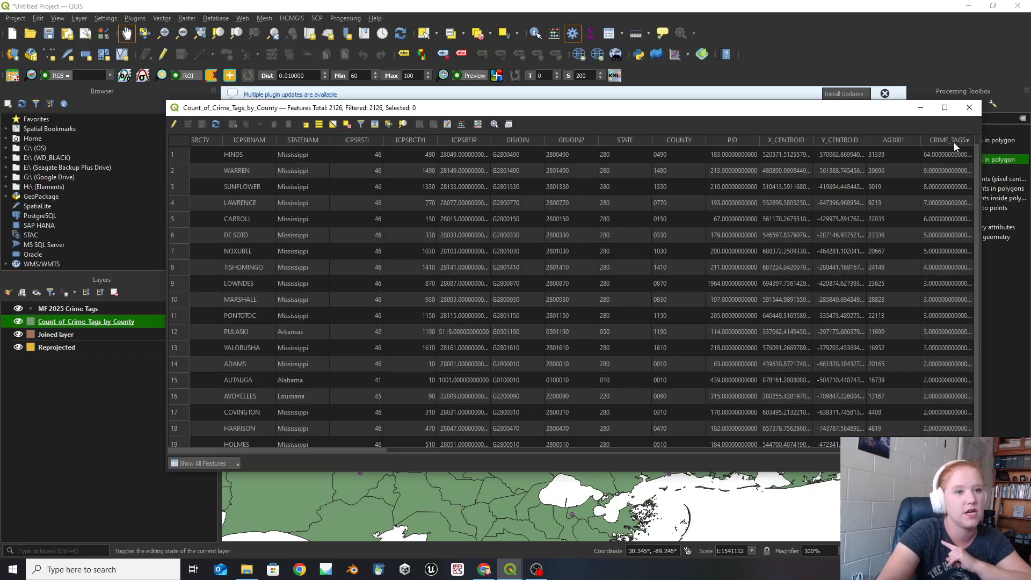
- Sort the counties by AG3001, re-sort them by CRIME_TAGS in descending order, and close the attribute table
click(884, 137)
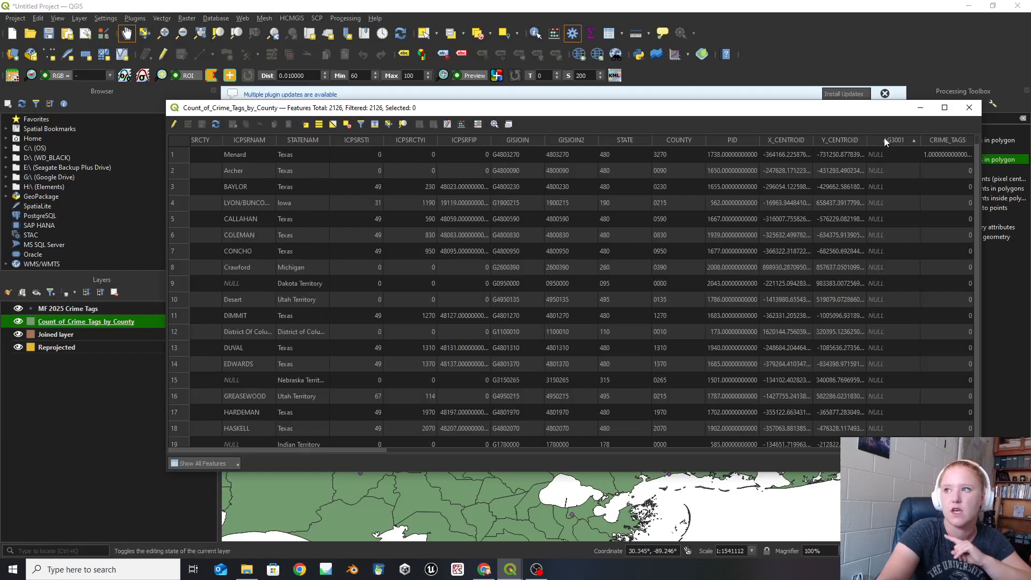
click(944, 139)
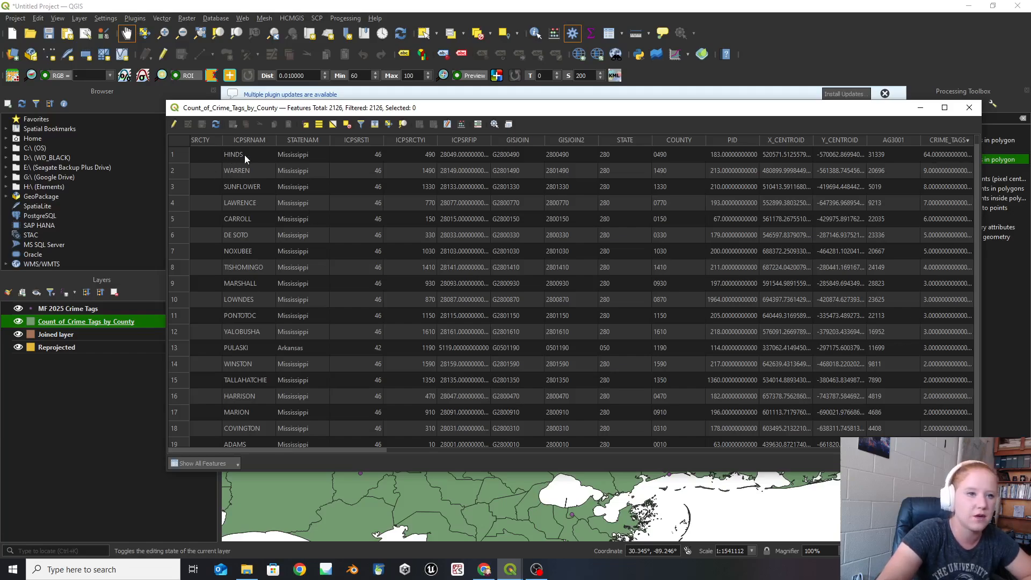
click(948, 141)
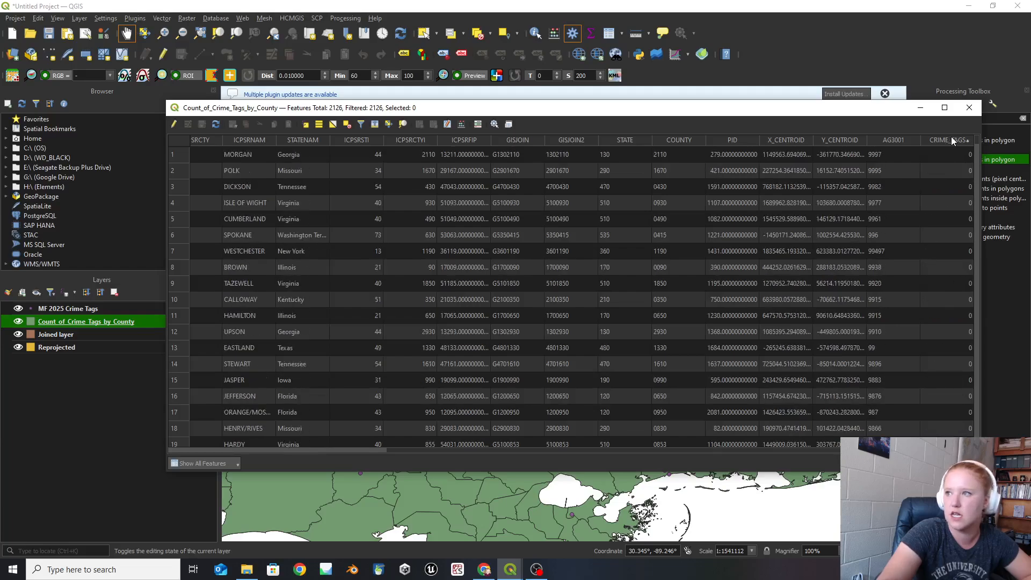
click(951, 141)
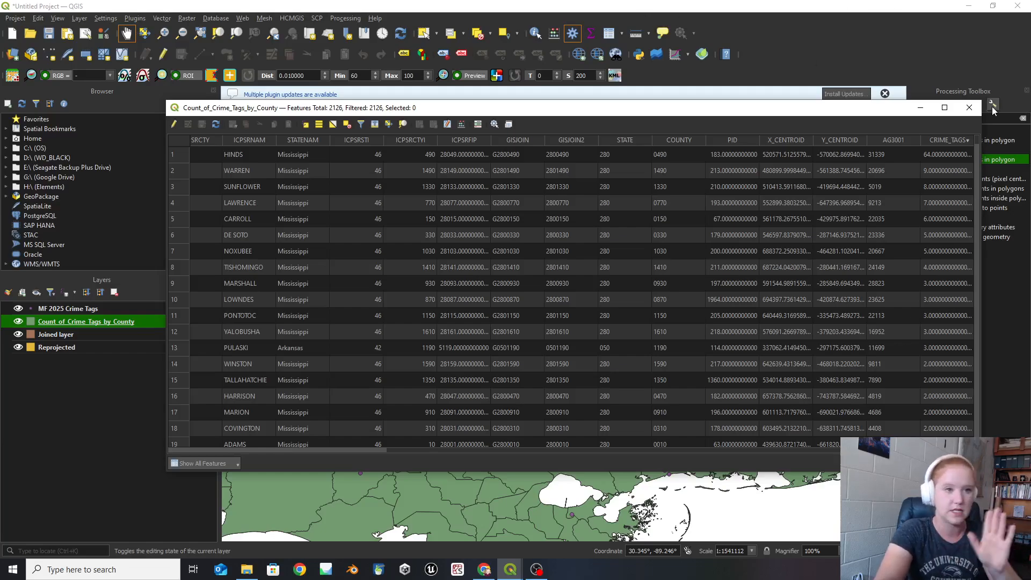
click(970, 107)
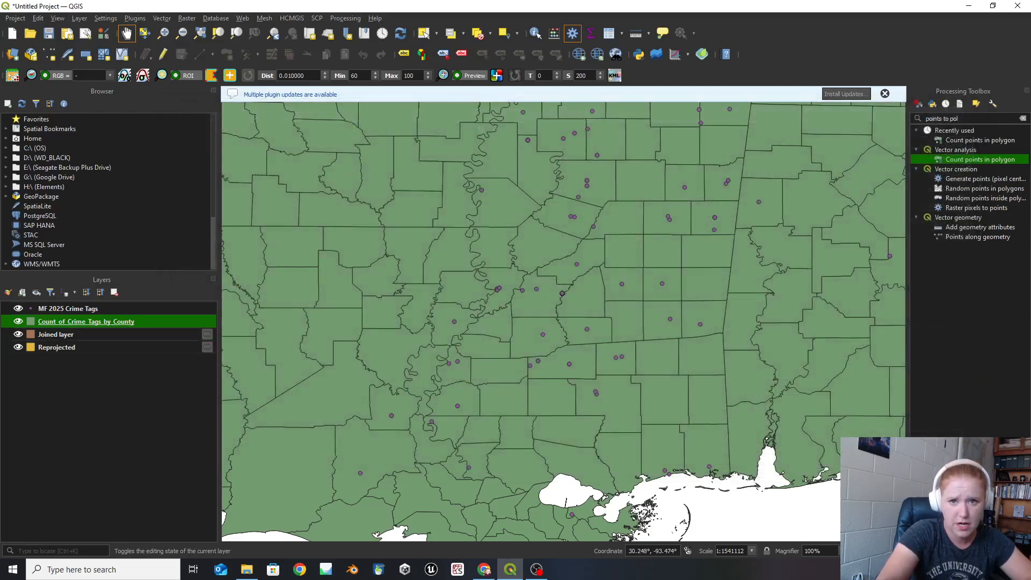
- Remove the temporary Joined layer and Reprojected layers from the project
right_click(52, 336)
click(134, 156)
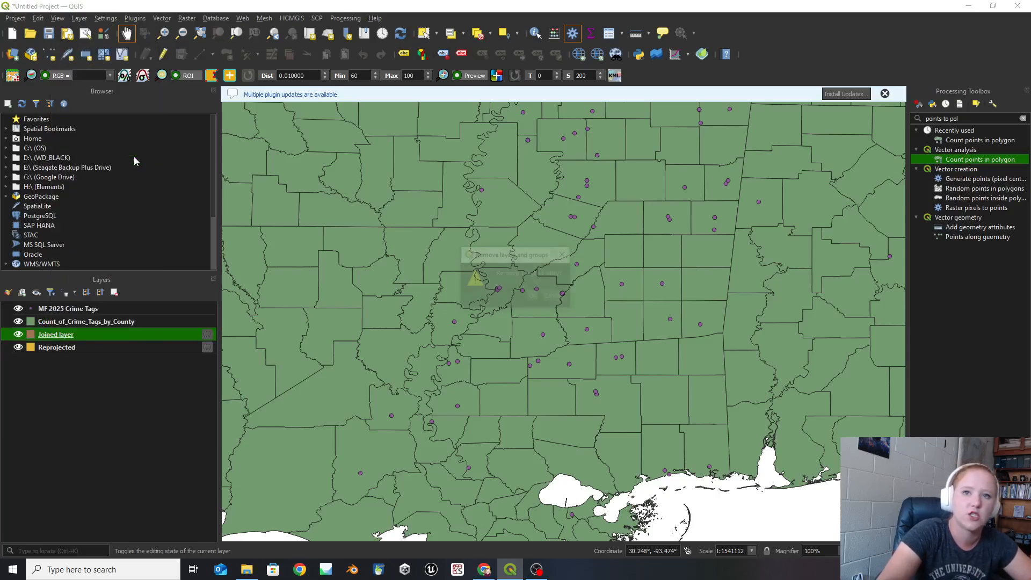
click(534, 296)
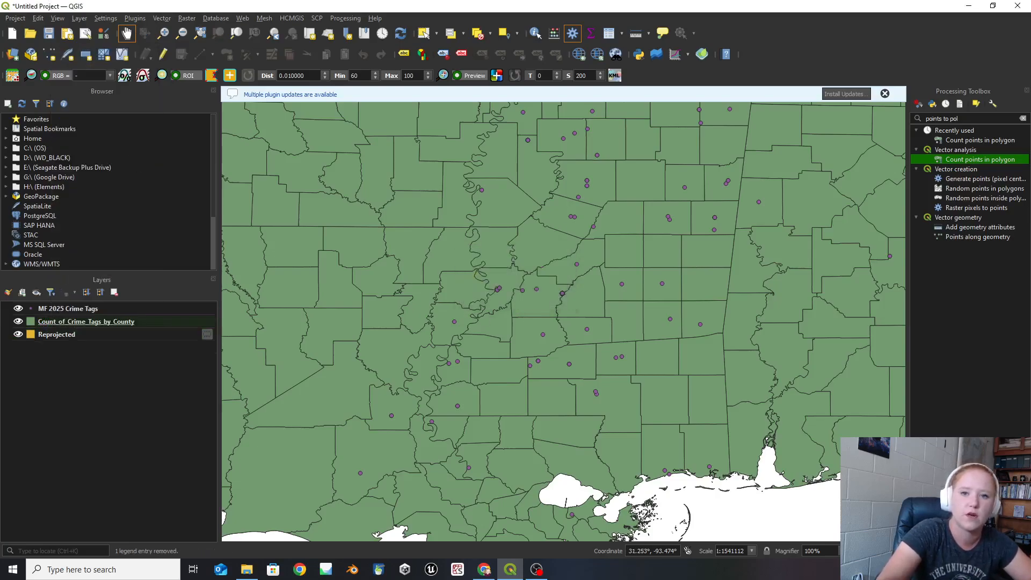
right_click(60, 335)
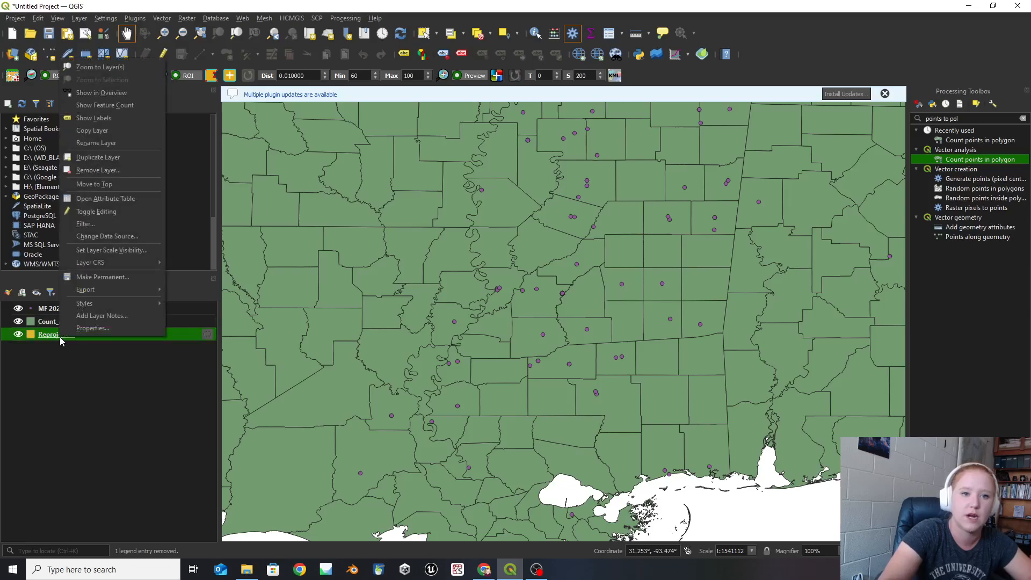
click(100, 171)
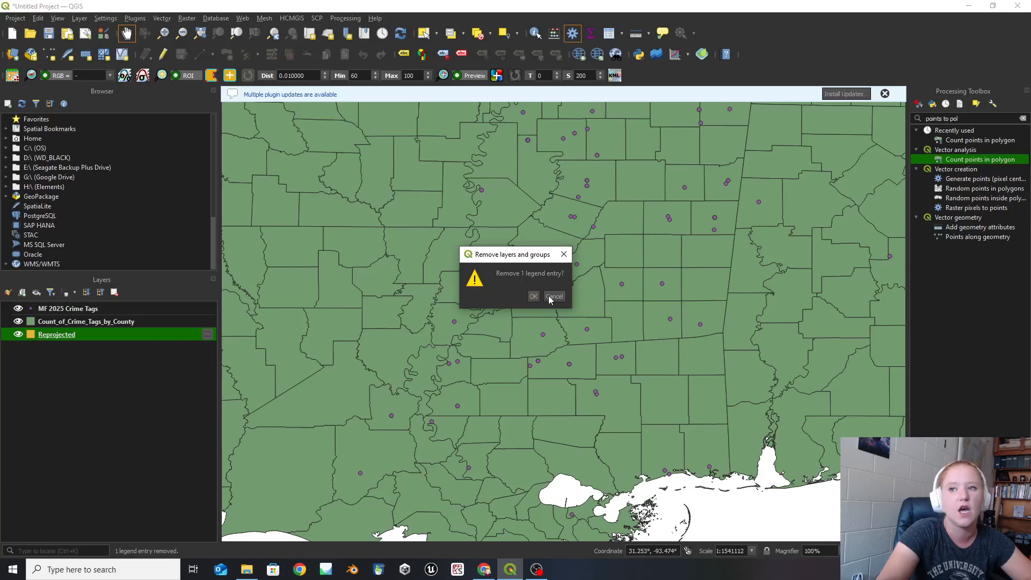
click(532, 296)
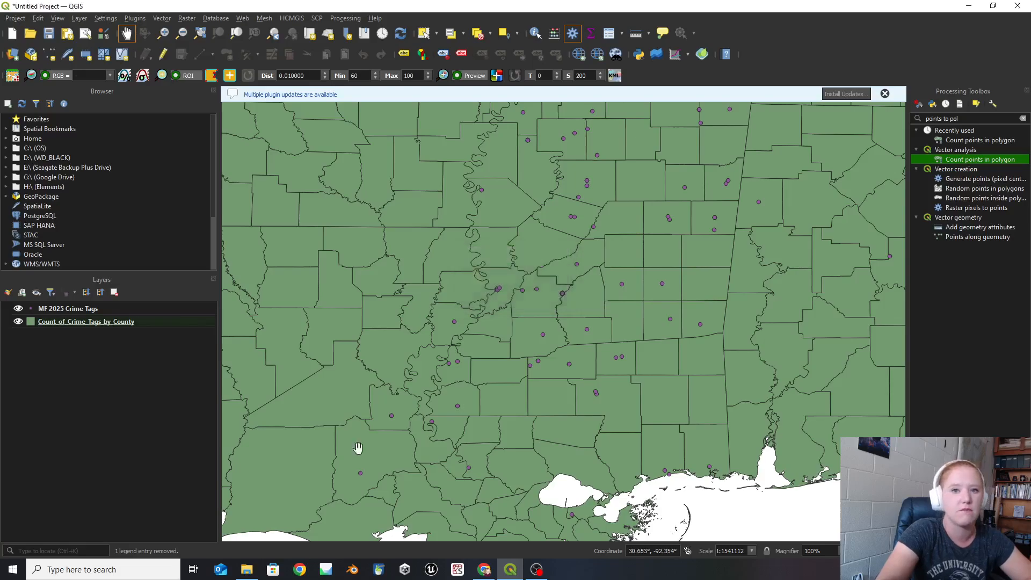
- In the Field Calculator for Count_of_Crime_Tags_by_County, define a new field named Population with type Integer (32 bit)
right_click(56, 323)
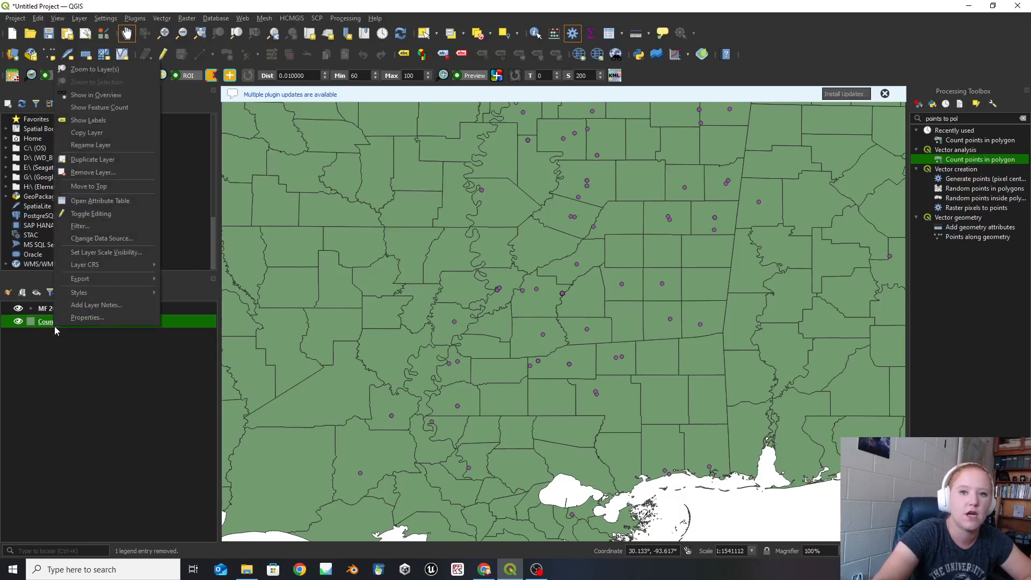
click(70, 203)
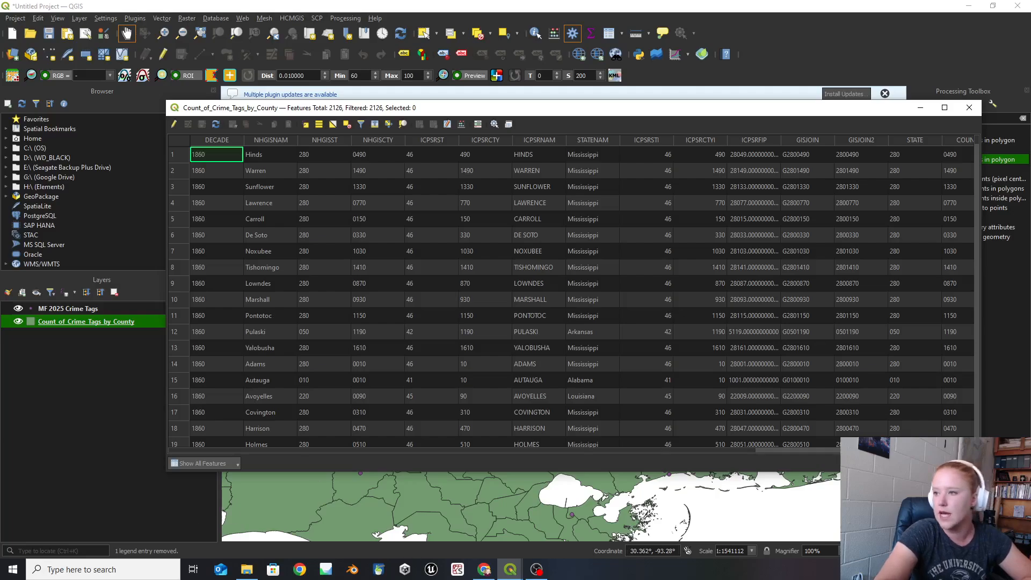
click(908, 450)
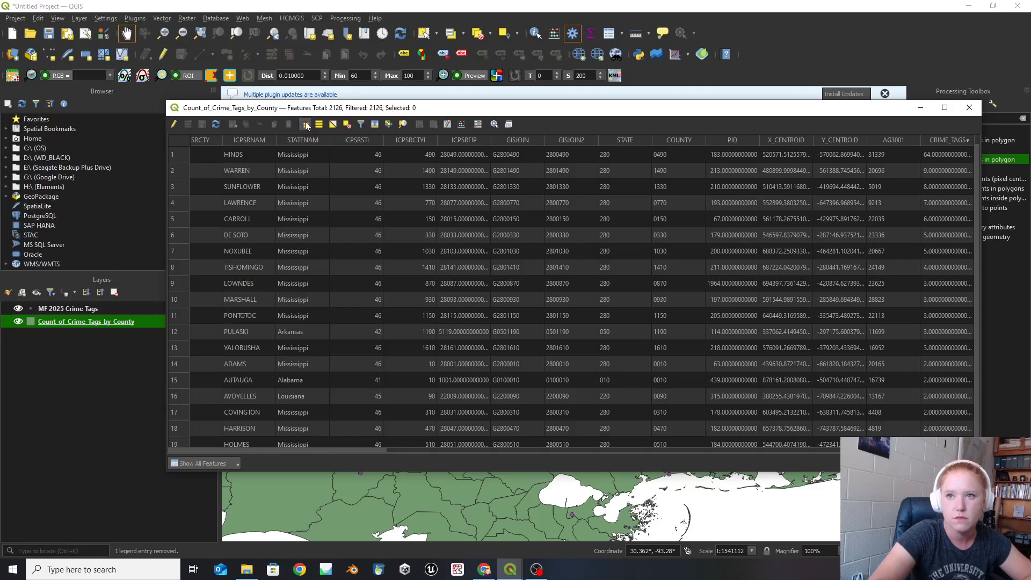
click(459, 125)
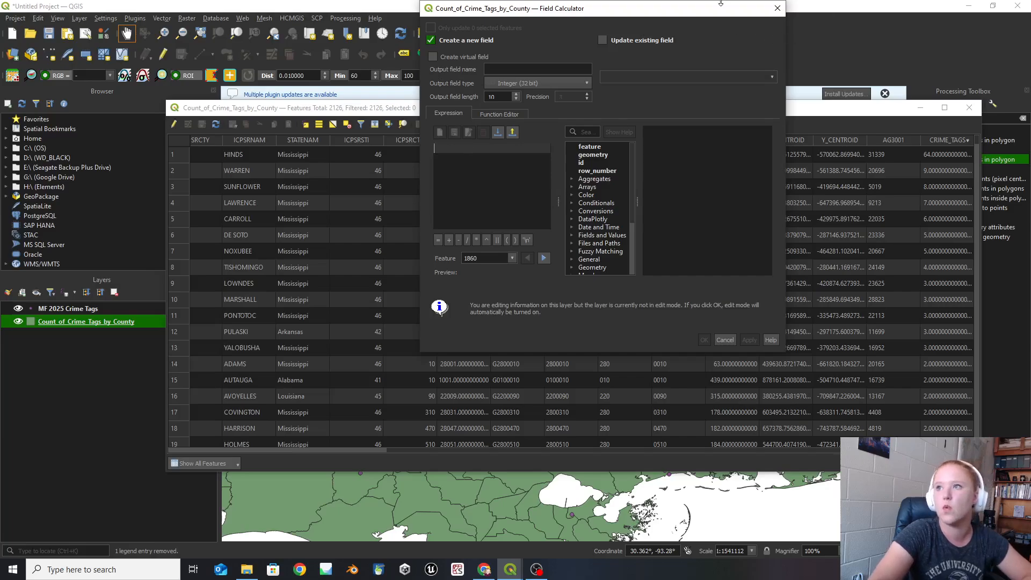
drag(719, 9, 800, 81)
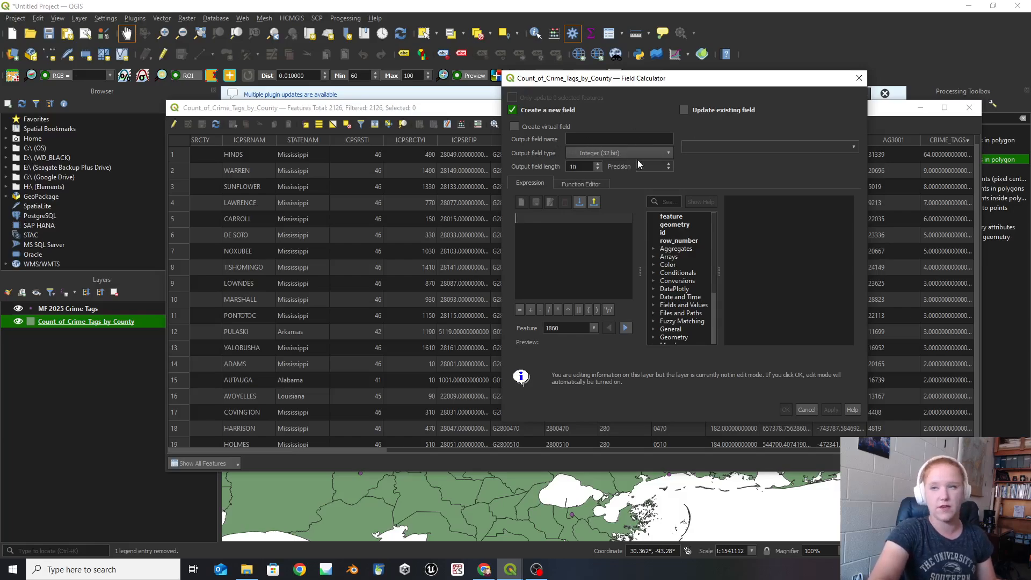
click(651, 139)
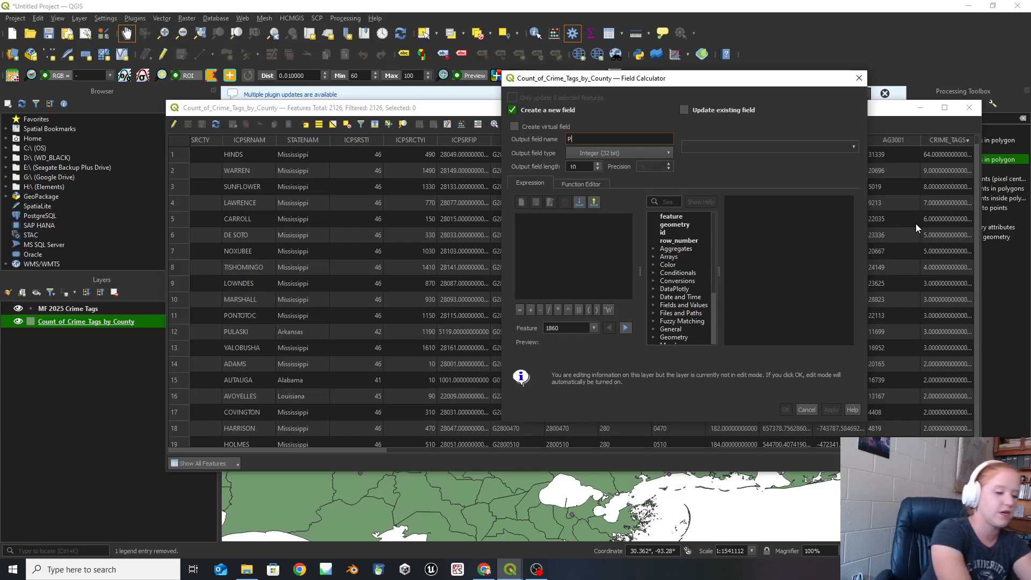
text(Population)
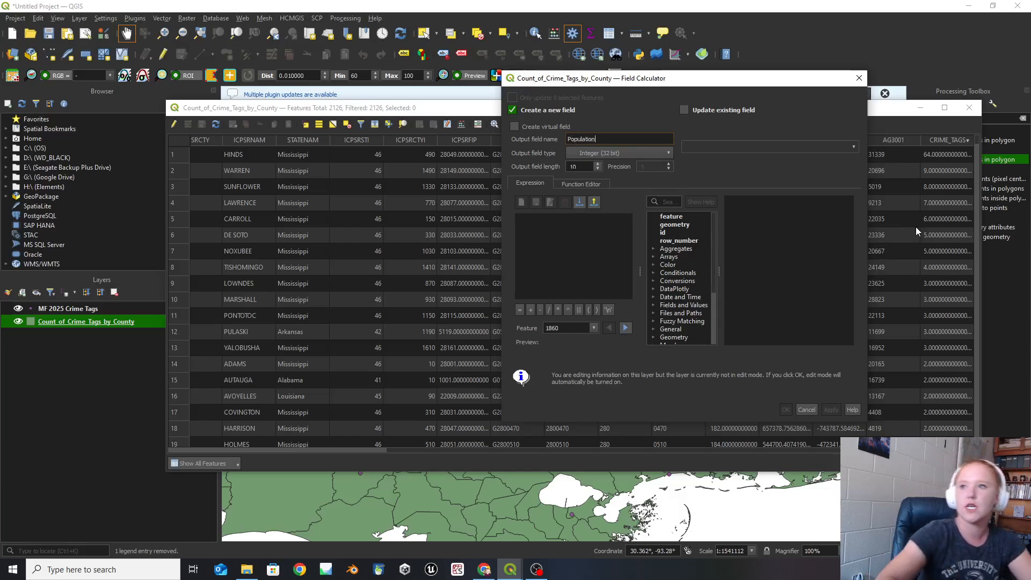
click(653, 155)
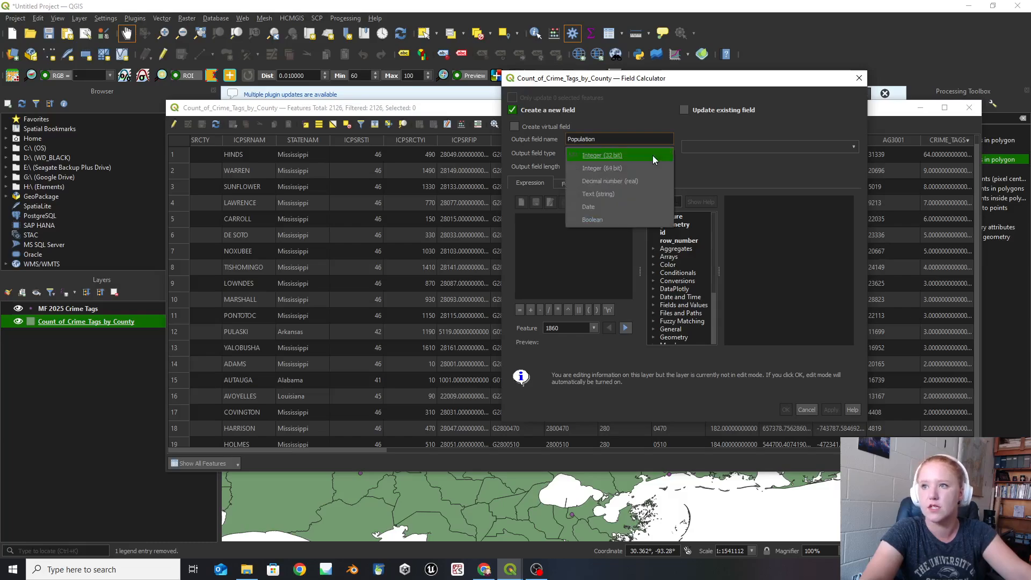
click(652, 156)
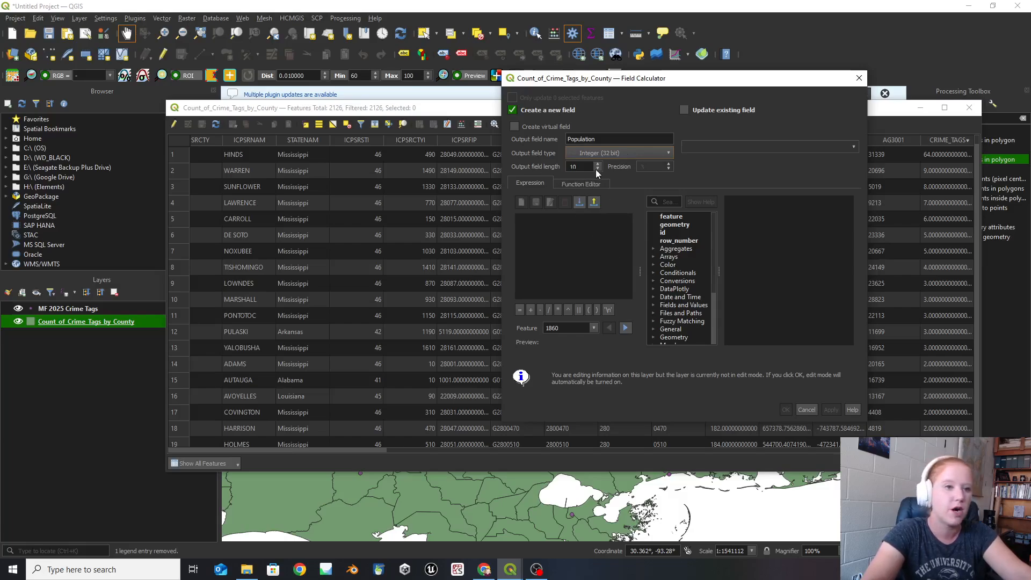
- Use the existing AG3001 field as the expression for the new field and create it
click(541, 240)
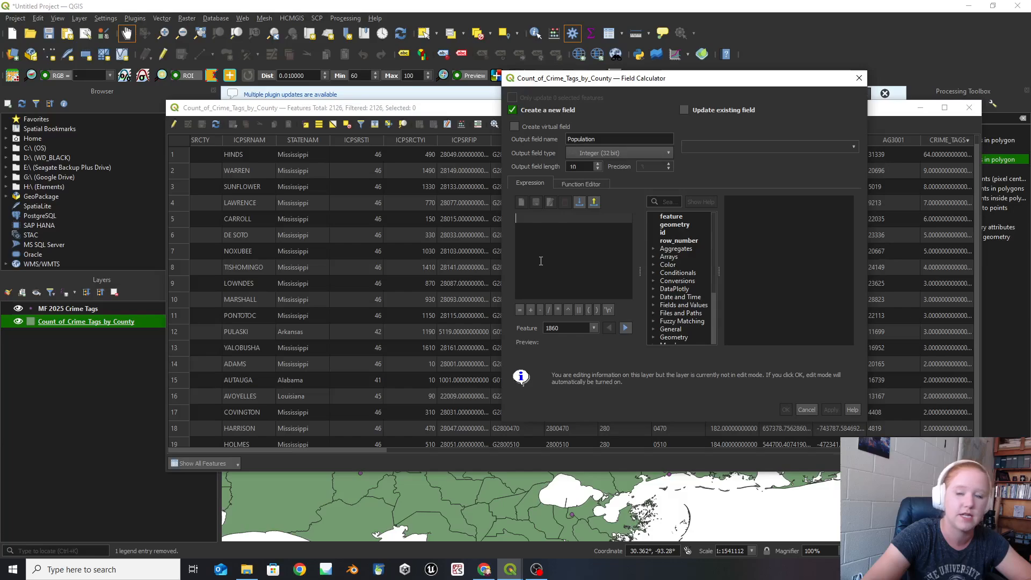
click(653, 304)
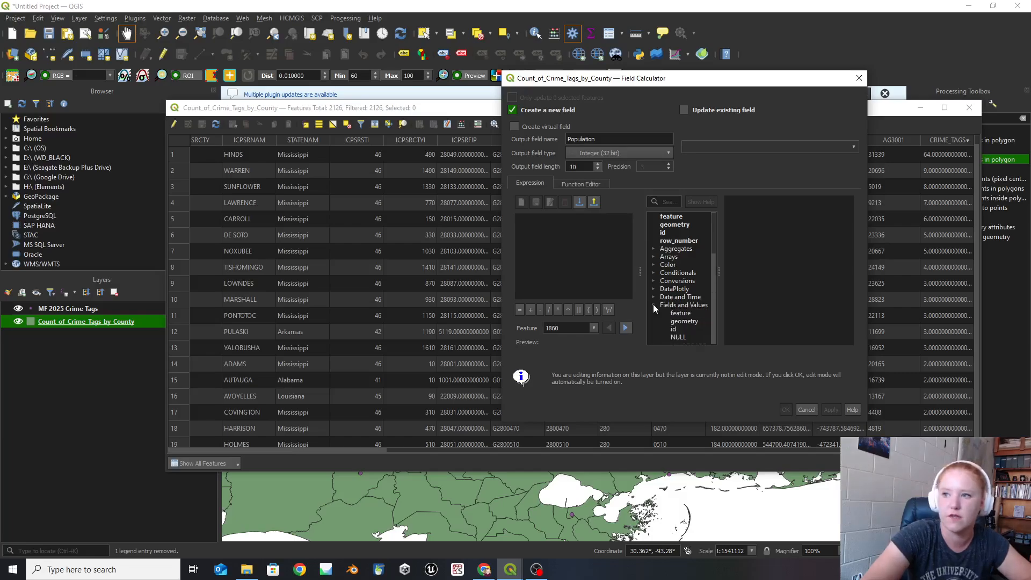
scroll(700, 295, down, 5)
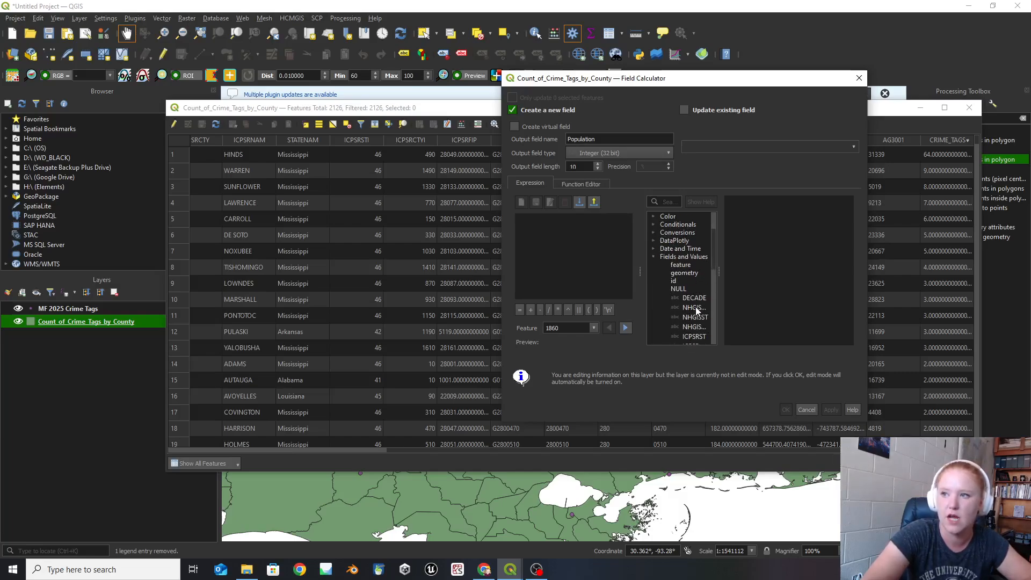
scroll(686, 285, down, 2)
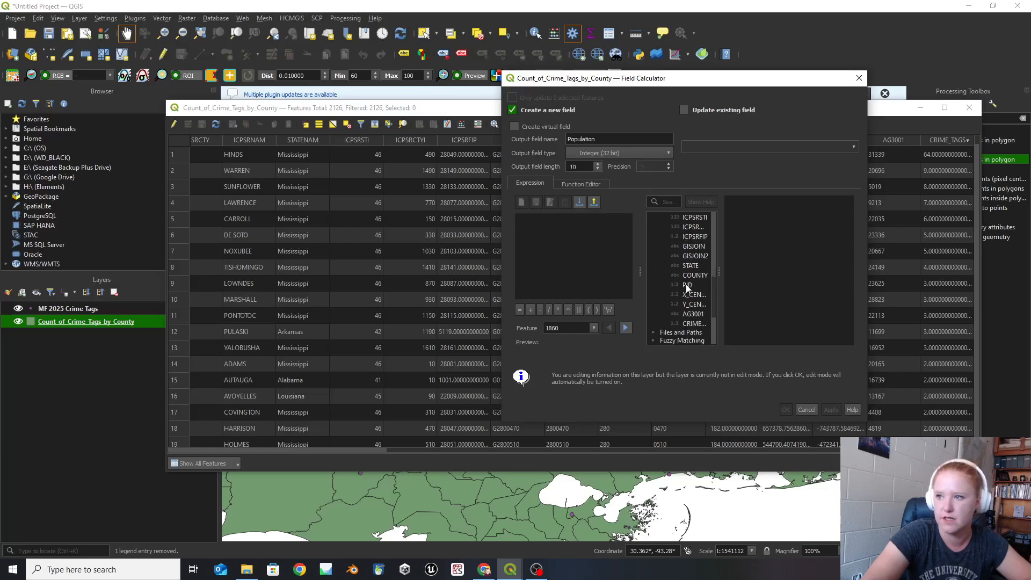
click(693, 314)
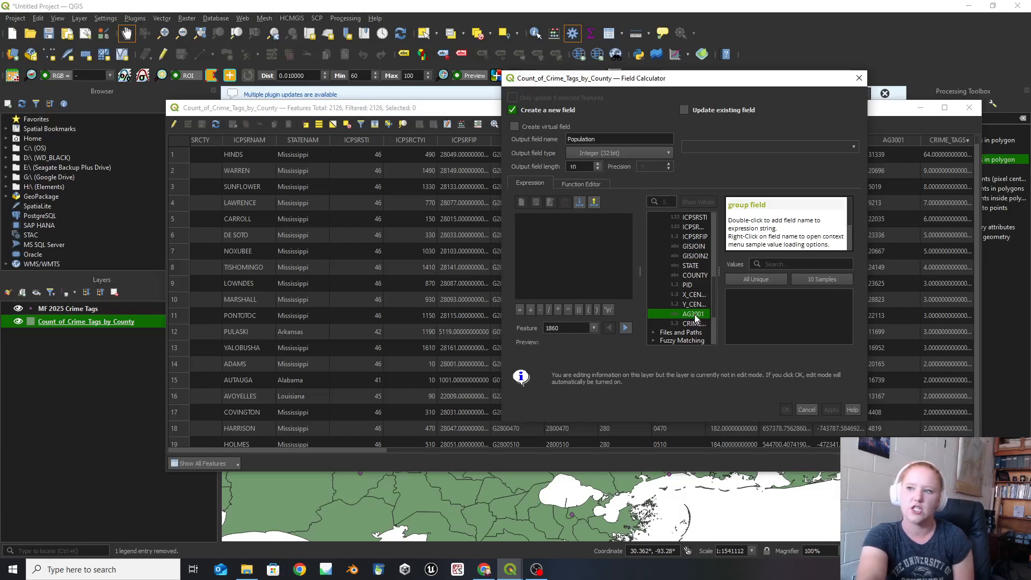
double_click(693, 315)
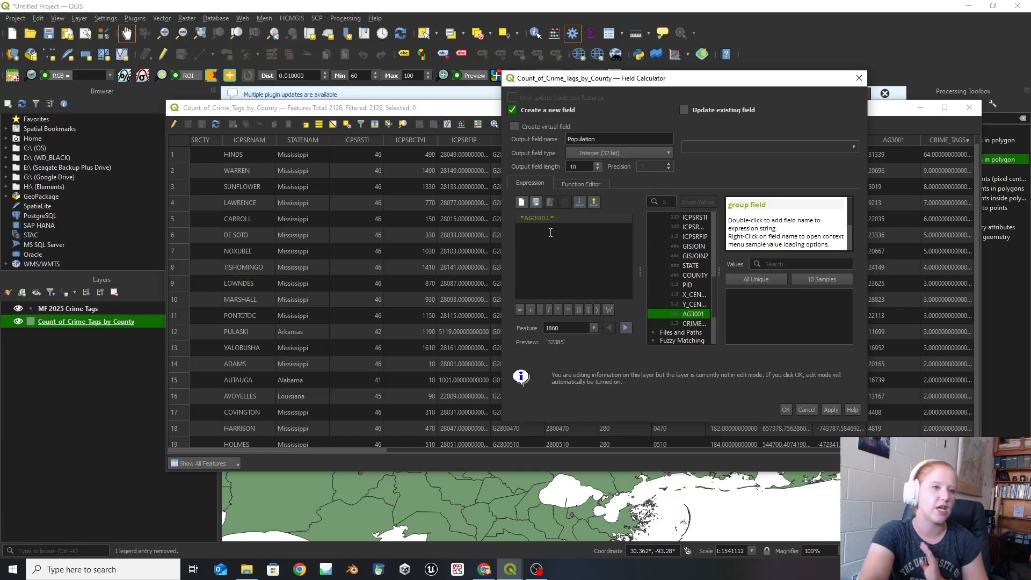
click(785, 410)
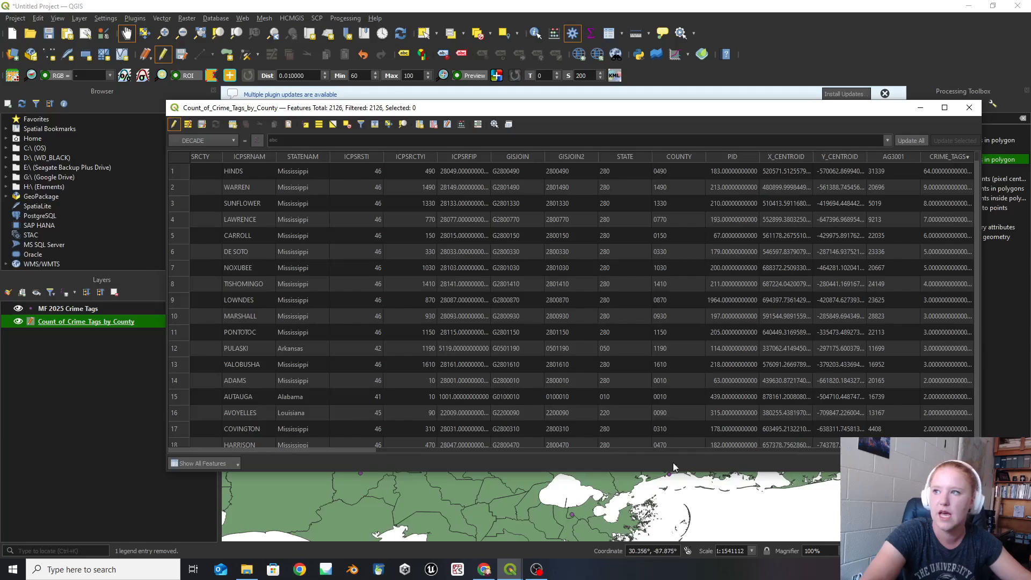
- Hide the original AG3001 column in the attribute table of Count_of_Crime_Tags_by_County
click(379, 451)
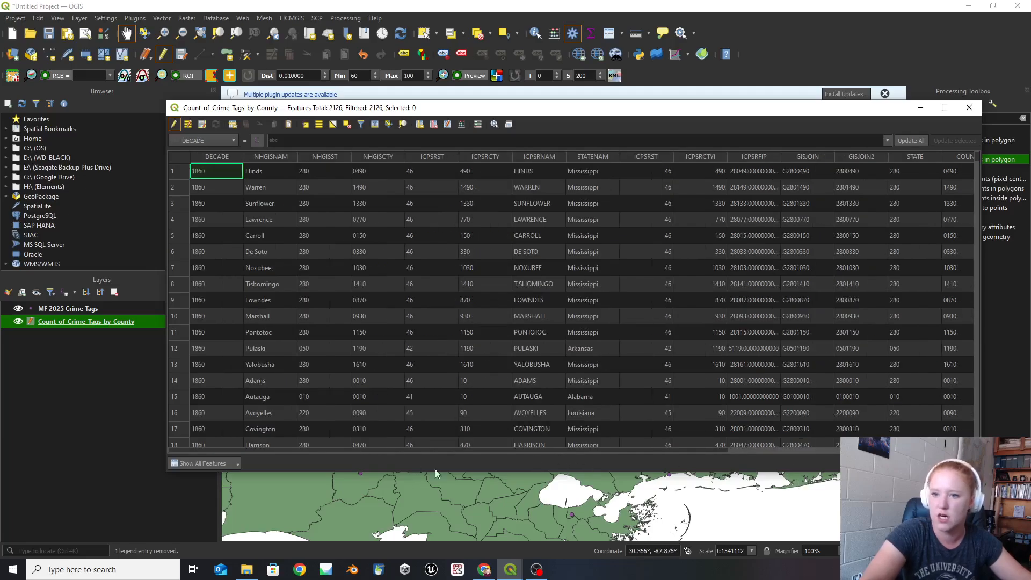
click(815, 451)
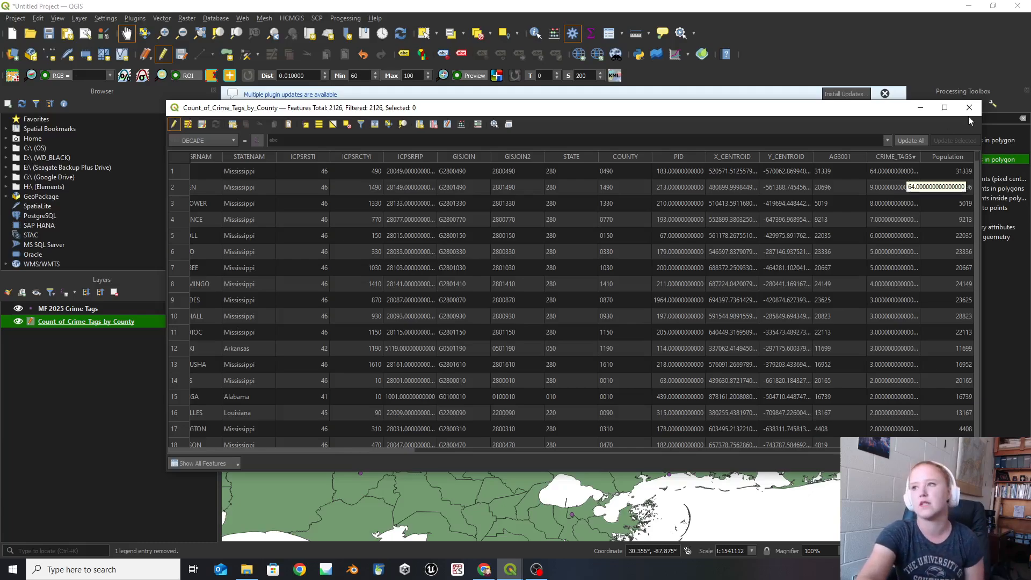
right_click(827, 159)
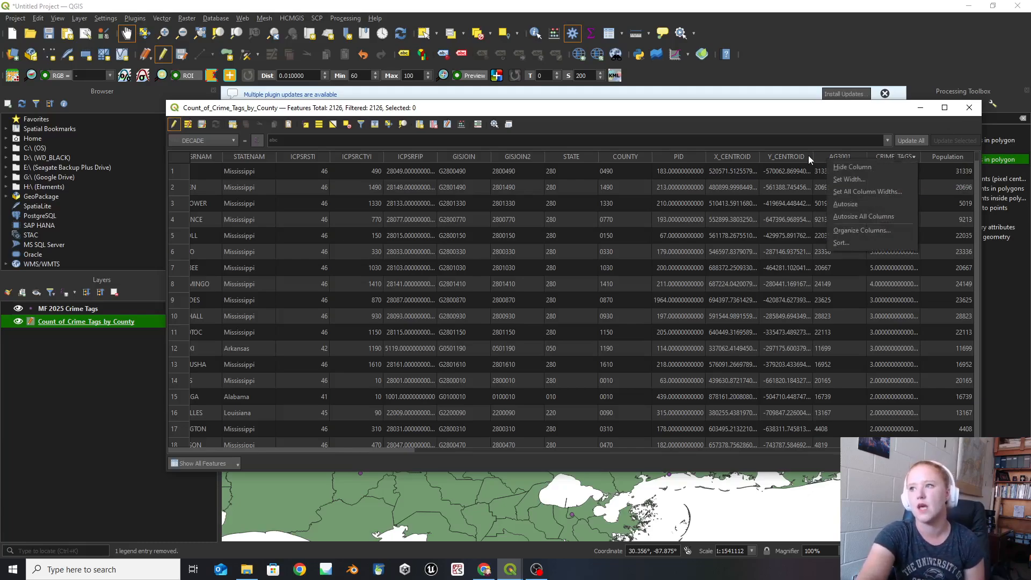
click(854, 169)
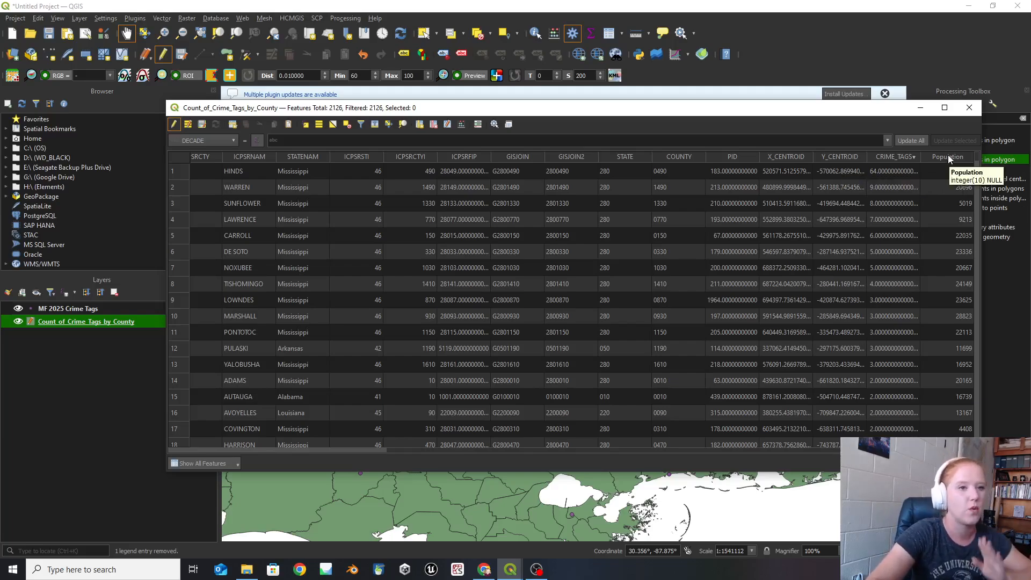
- Hide the Y_CENTROID and X_CENTROID columns in the county attribute table
right_click(840, 157)
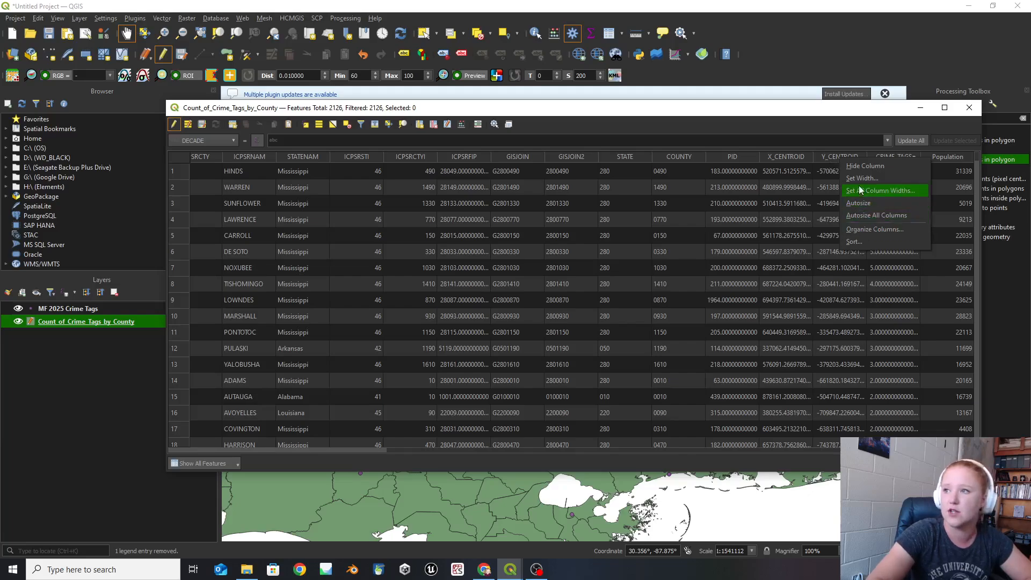
click(863, 166)
right_click(836, 158)
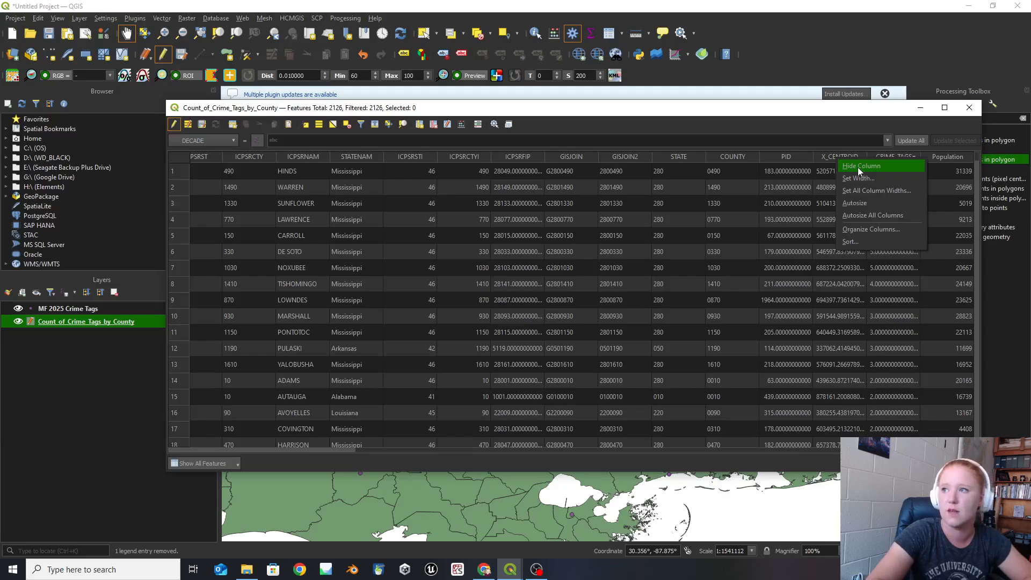
click(861, 166)
right_click(826, 153)
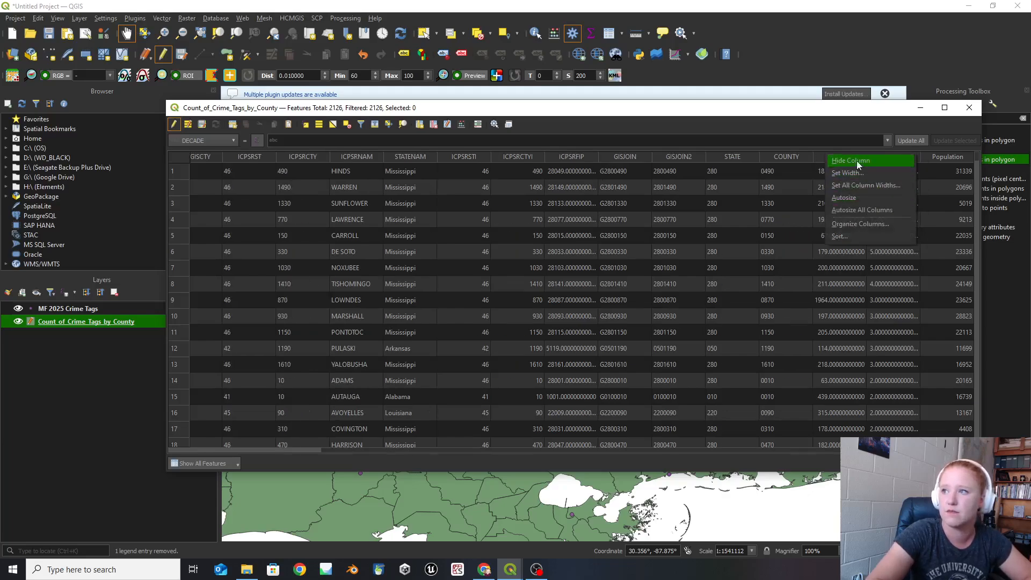
key(Escape)
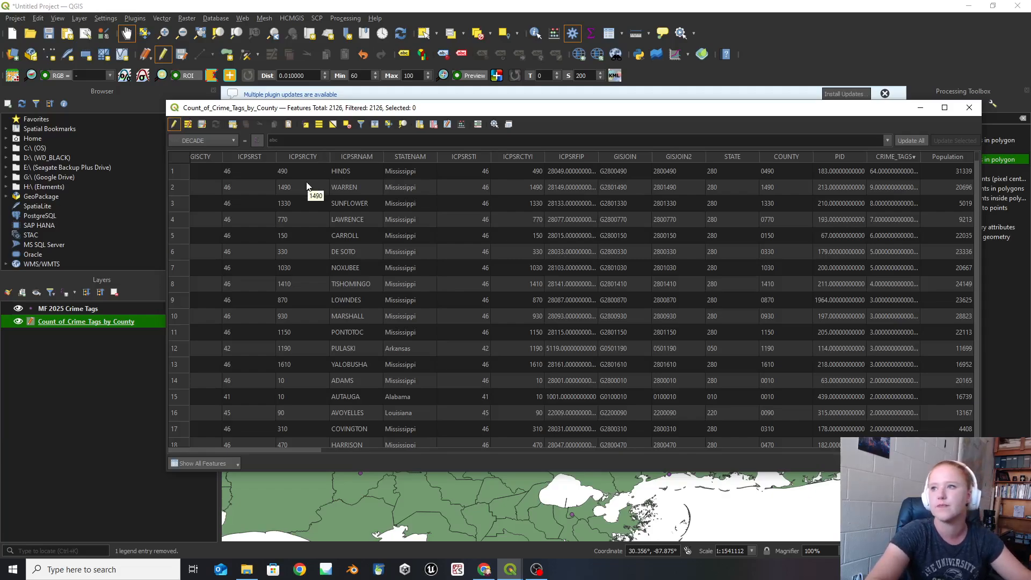
- End the editing session on Count_of_Crime_Tags_by_County, saving its changes, and return to the map with all the counties in view
click(173, 124)
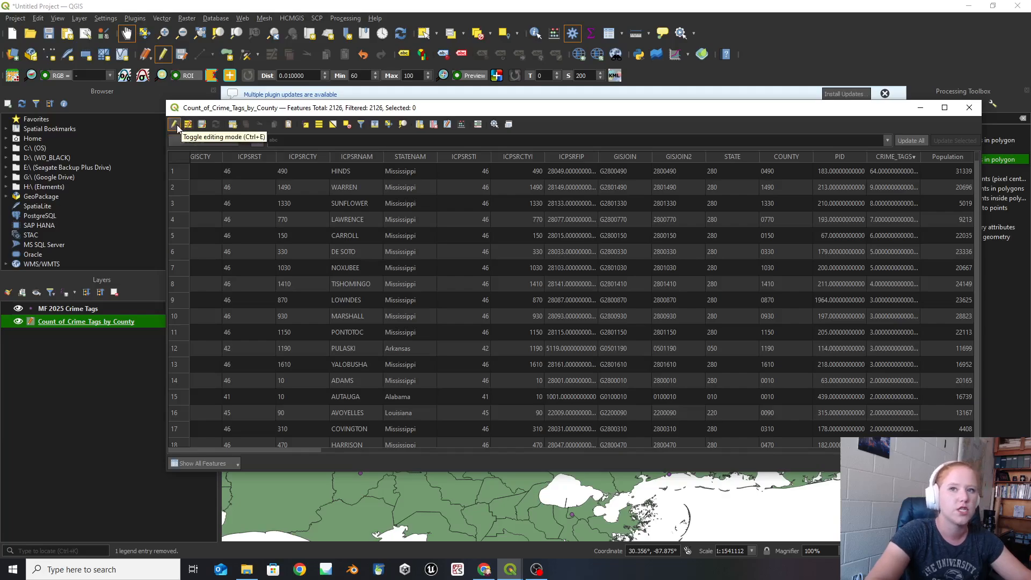
click(174, 124)
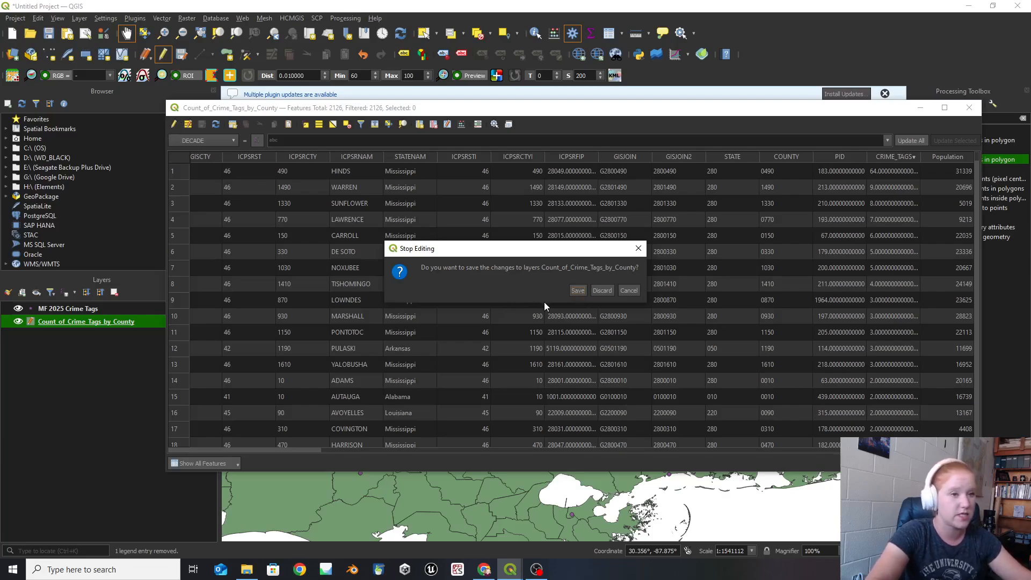
click(577, 290)
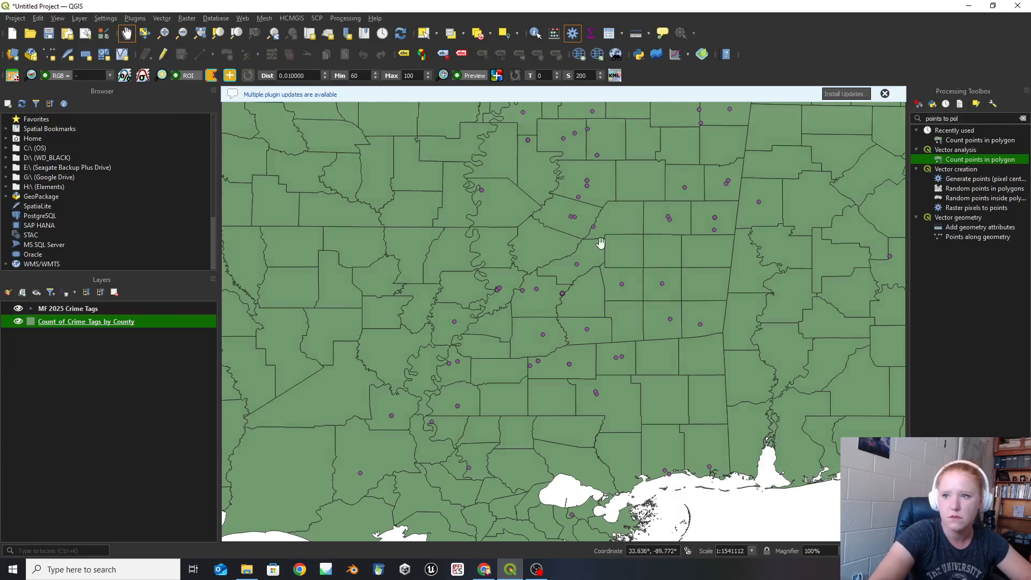
scroll(589, 333, down, 3)
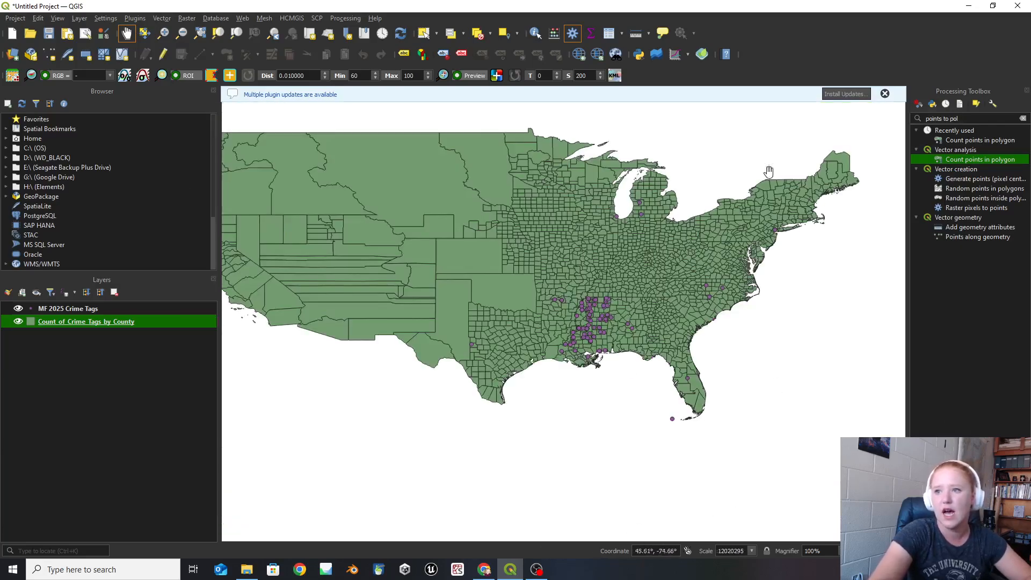